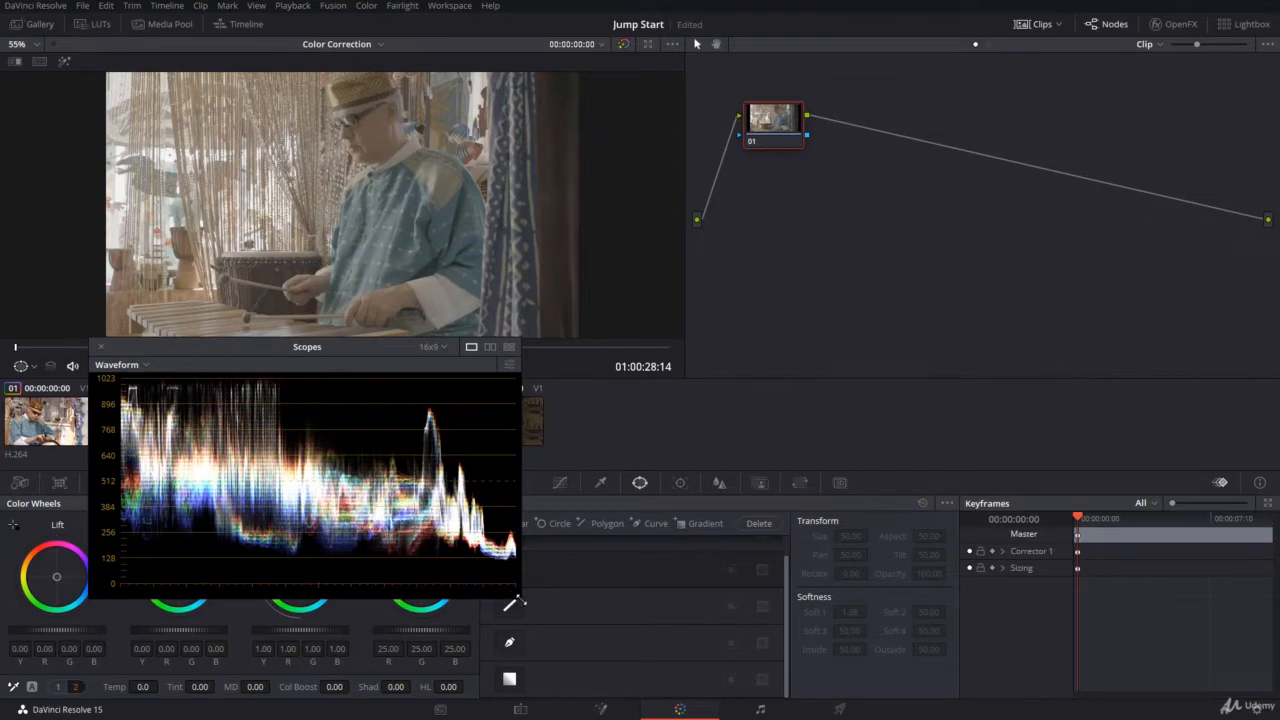
# Enlarge the Waveform scope window and move it off the viewer to the area below the node.
pyautogui.moveTo(518, 601); pyautogui.dragTo(575, 630)
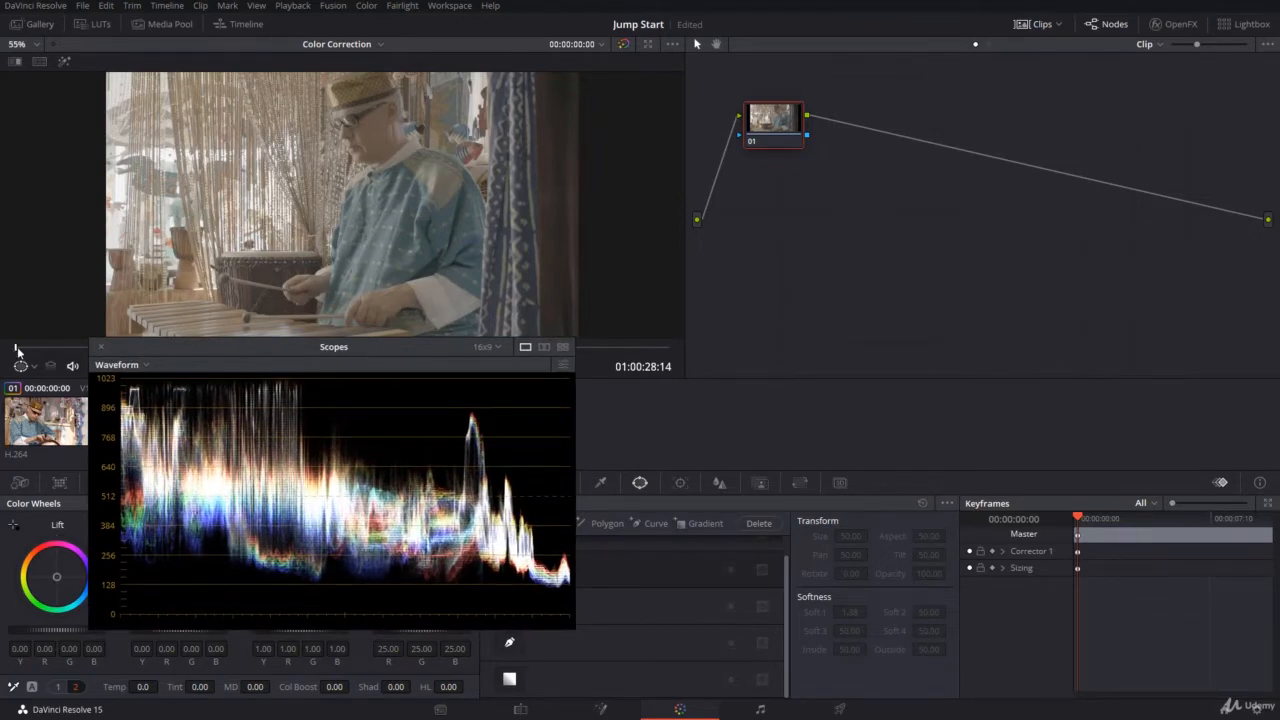
pyautogui.press('space')
pyautogui.moveTo(309, 347); pyautogui.dragTo(960, 221)
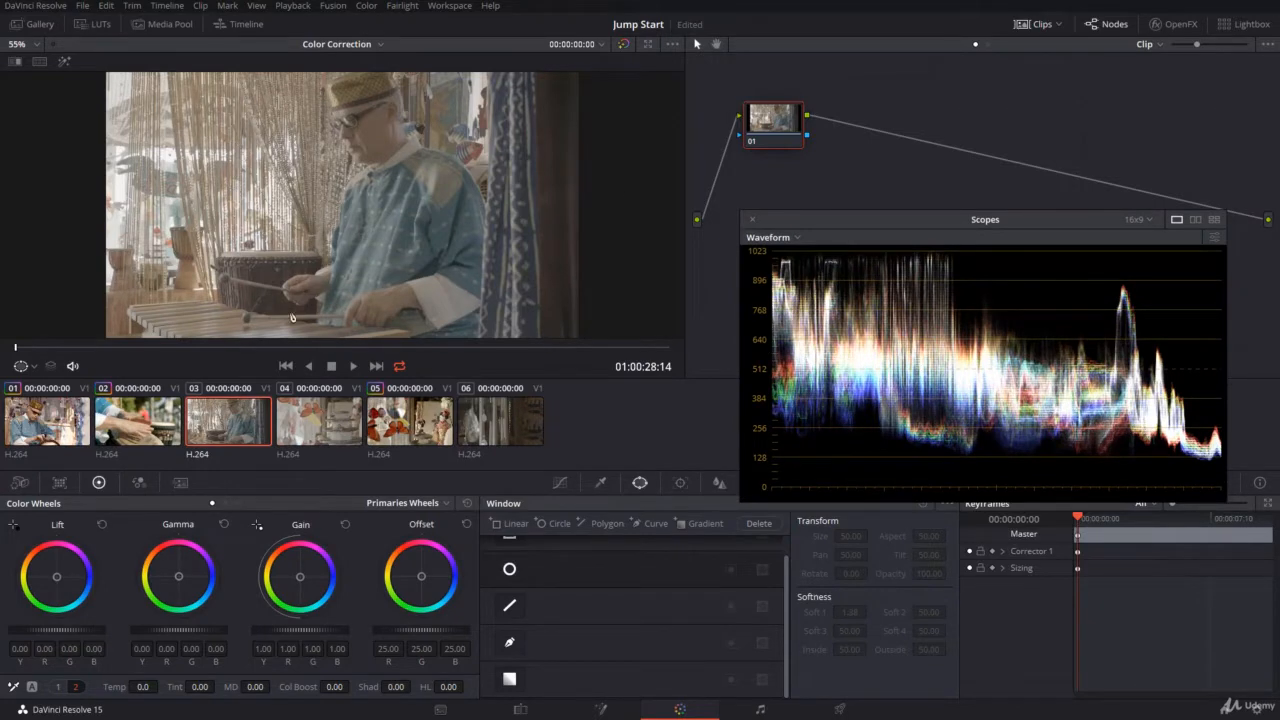
# Try isolating the bright beaded curtain behind the drummer with a rectangular power window, and reset it.
pyautogui.scroll(1, 511, 597)
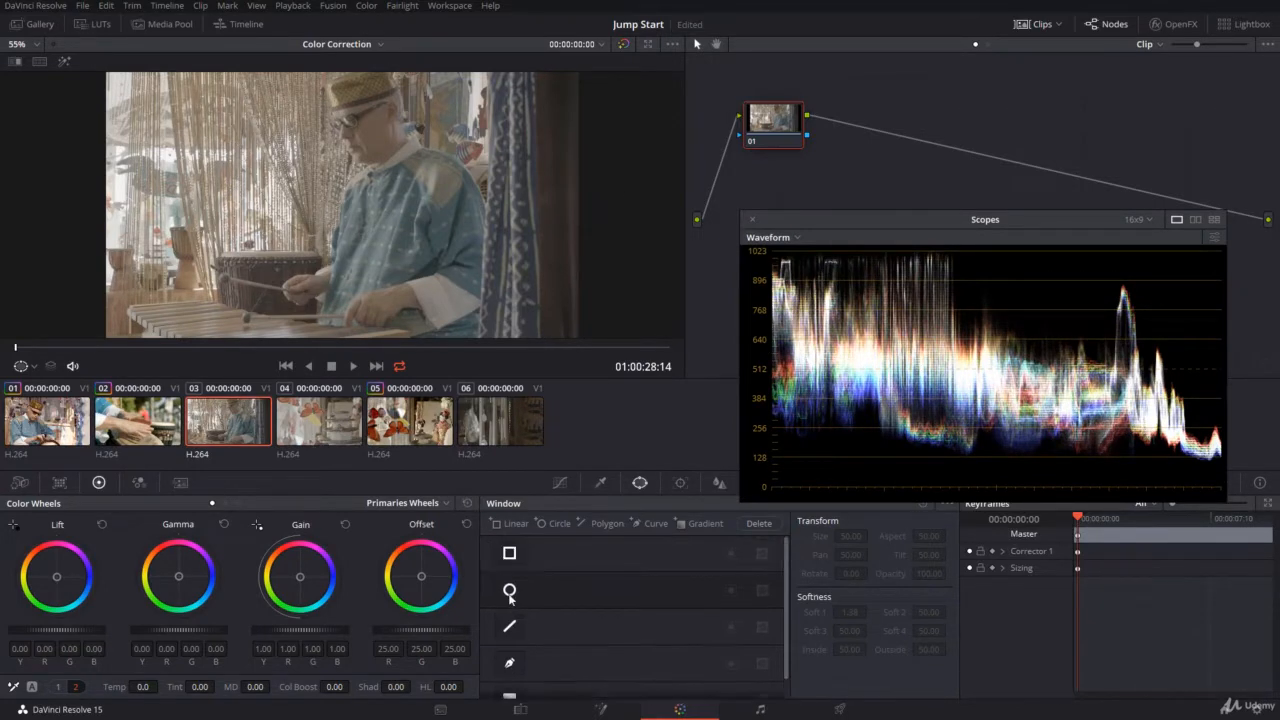
pyautogui.click(509, 553)
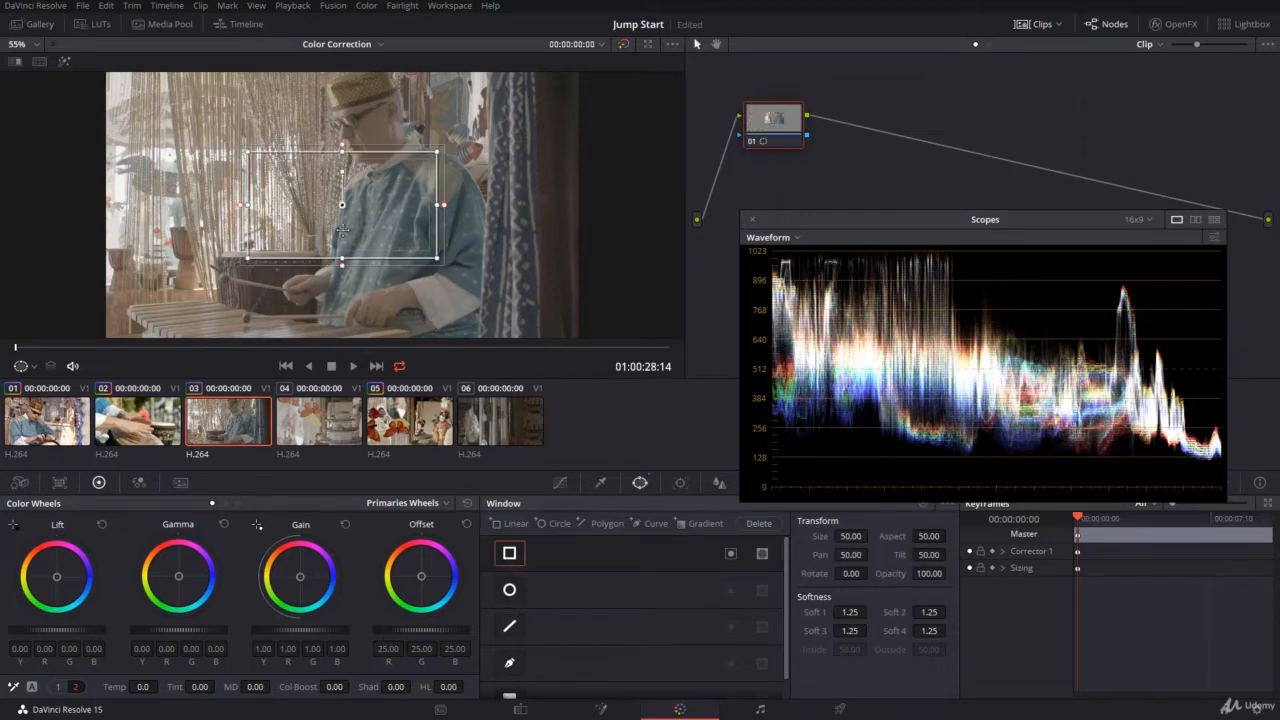
pyautogui.moveTo(340, 222); pyautogui.dragTo(196, 336)
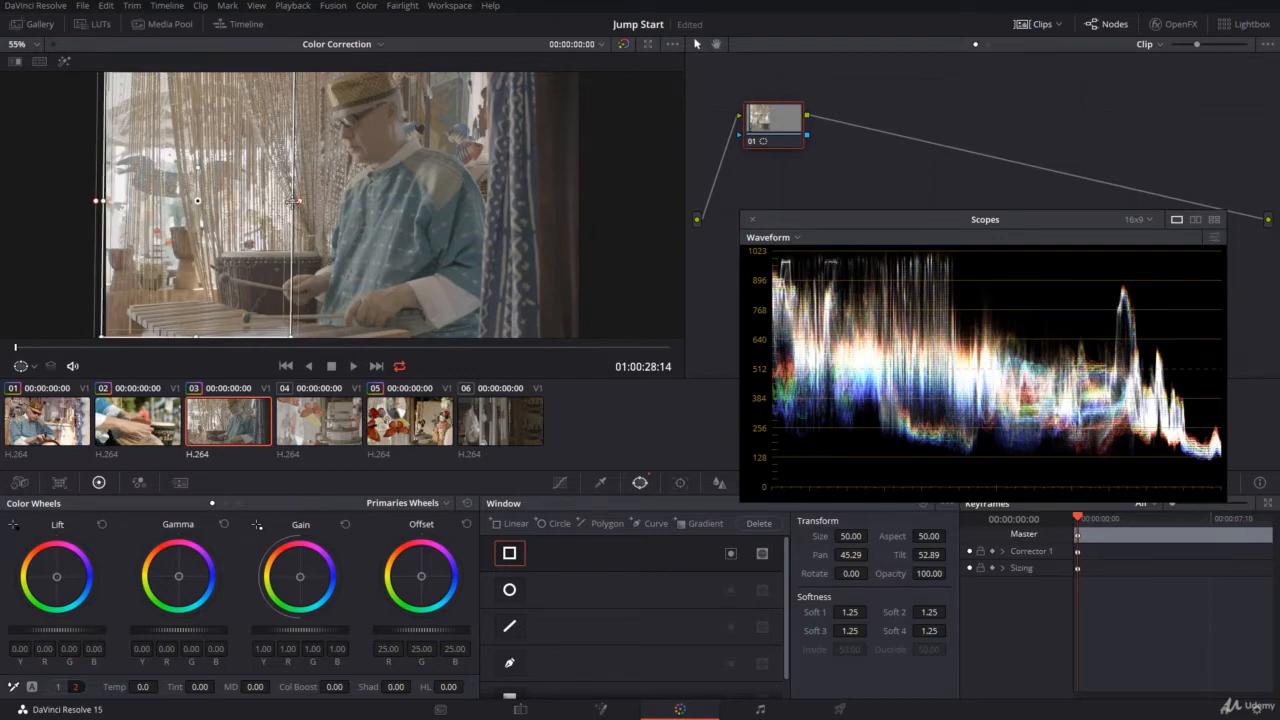
pyautogui.moveTo(293, 201); pyautogui.dragTo(320, 205)
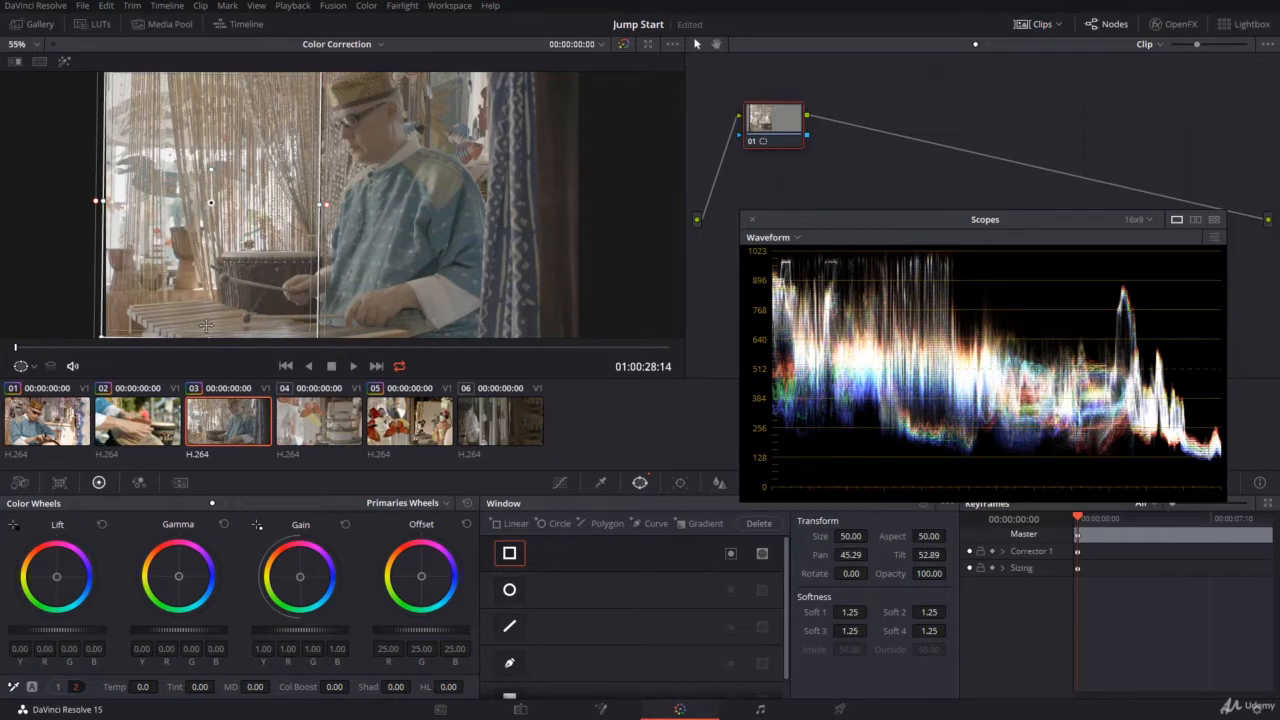
pyautogui.moveTo(207, 335); pyautogui.dragTo(221, 265)
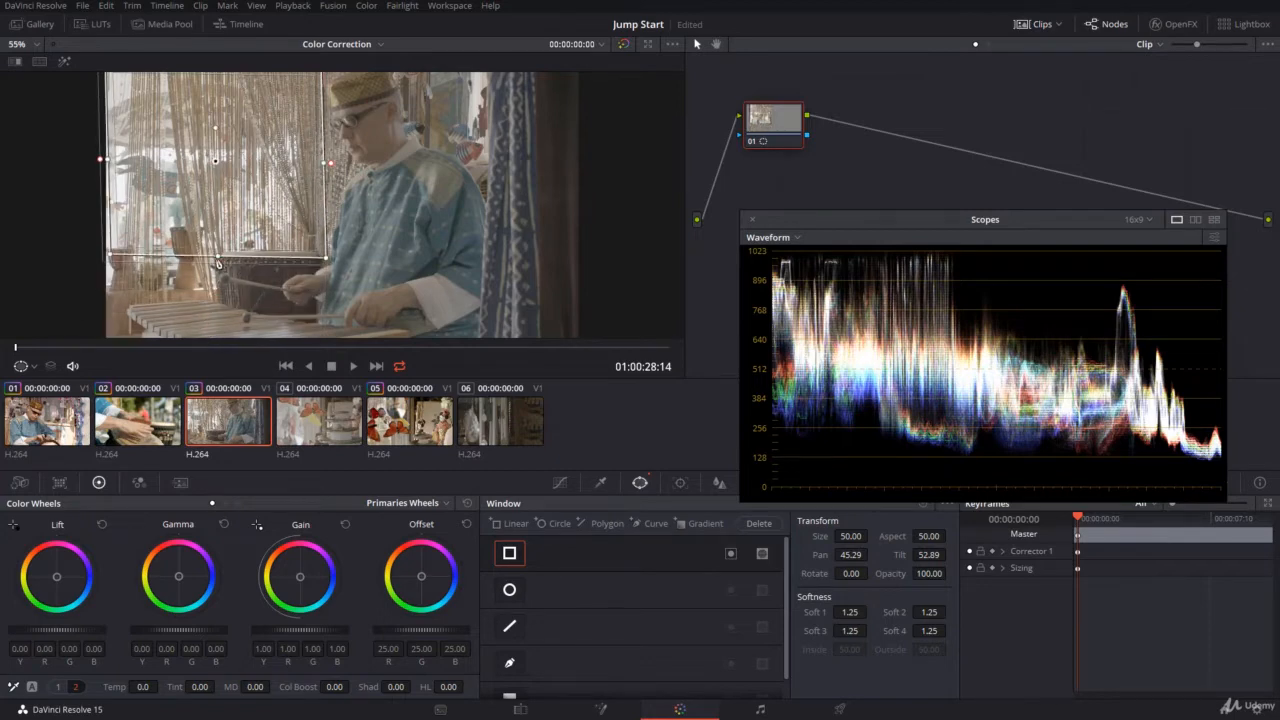
pyautogui.moveTo(218, 258); pyautogui.dragTo(218, 249)
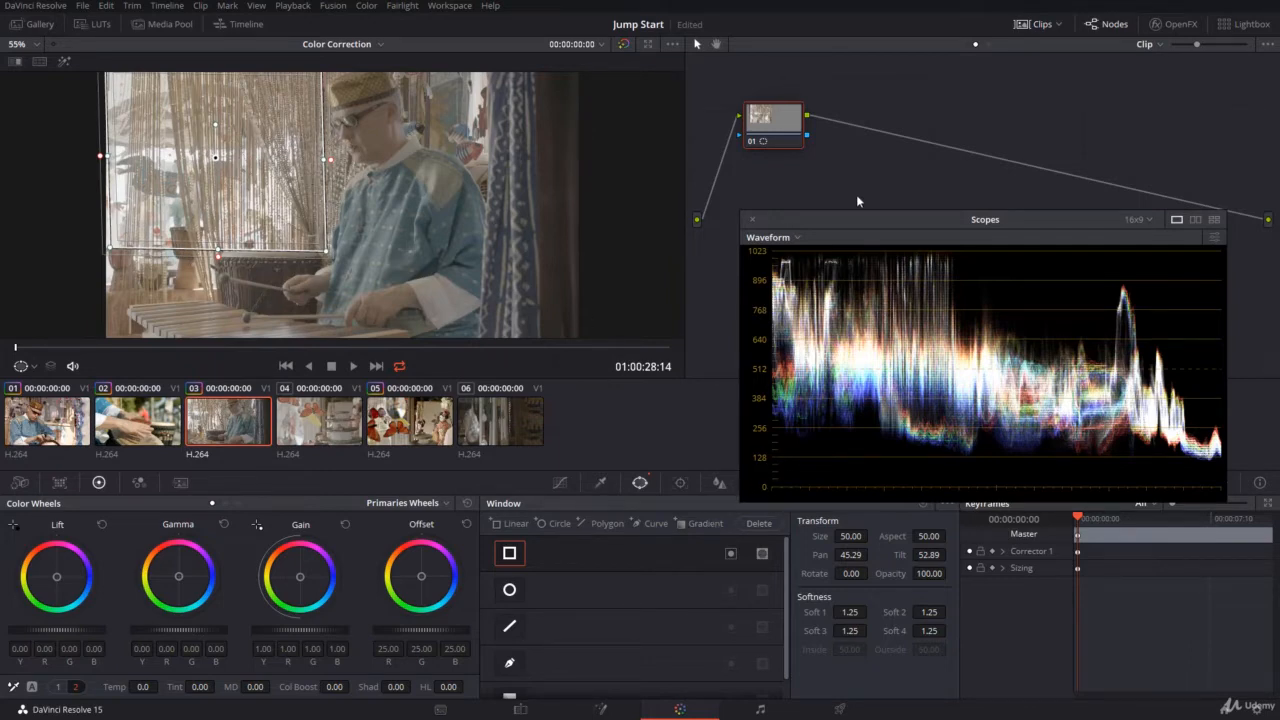
pyautogui.moveTo(865, 216); pyautogui.dragTo(861, 149)
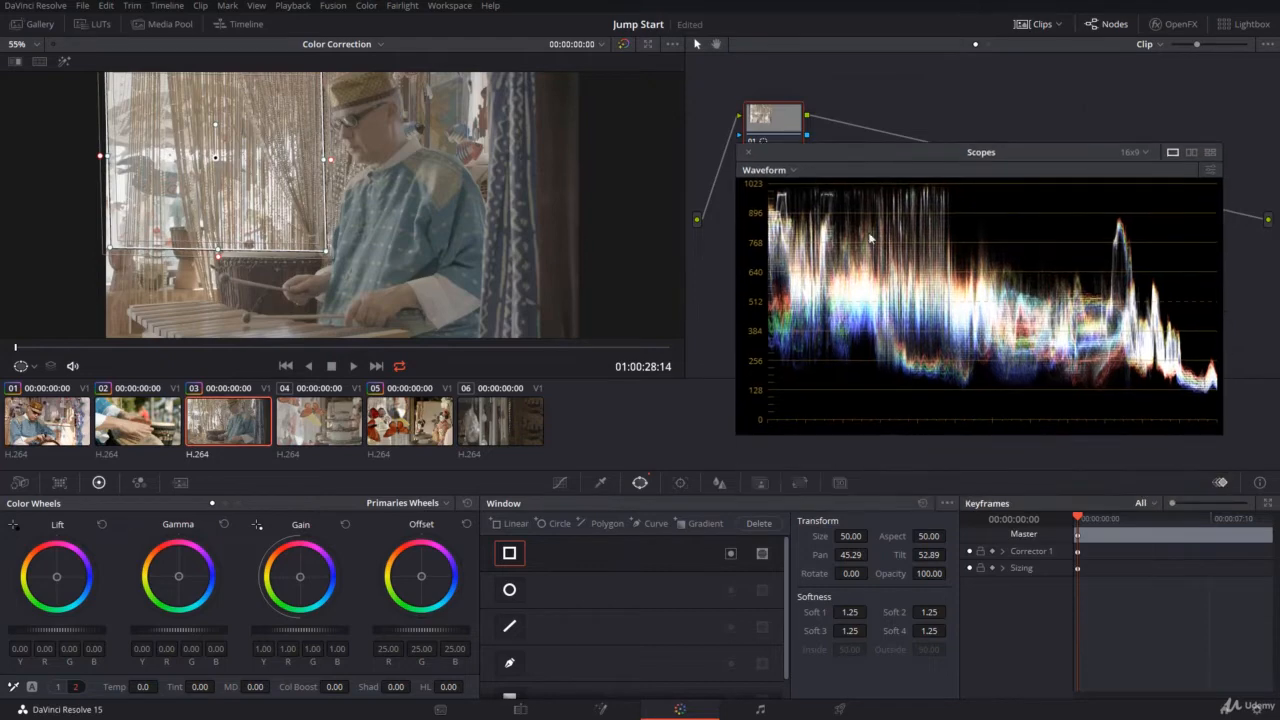
pyautogui.click(922, 505)
# Try outlining the bright curtain area around the drummer and drum with a closed freehand Curve window, and reset it.
pyautogui.click(509, 662)
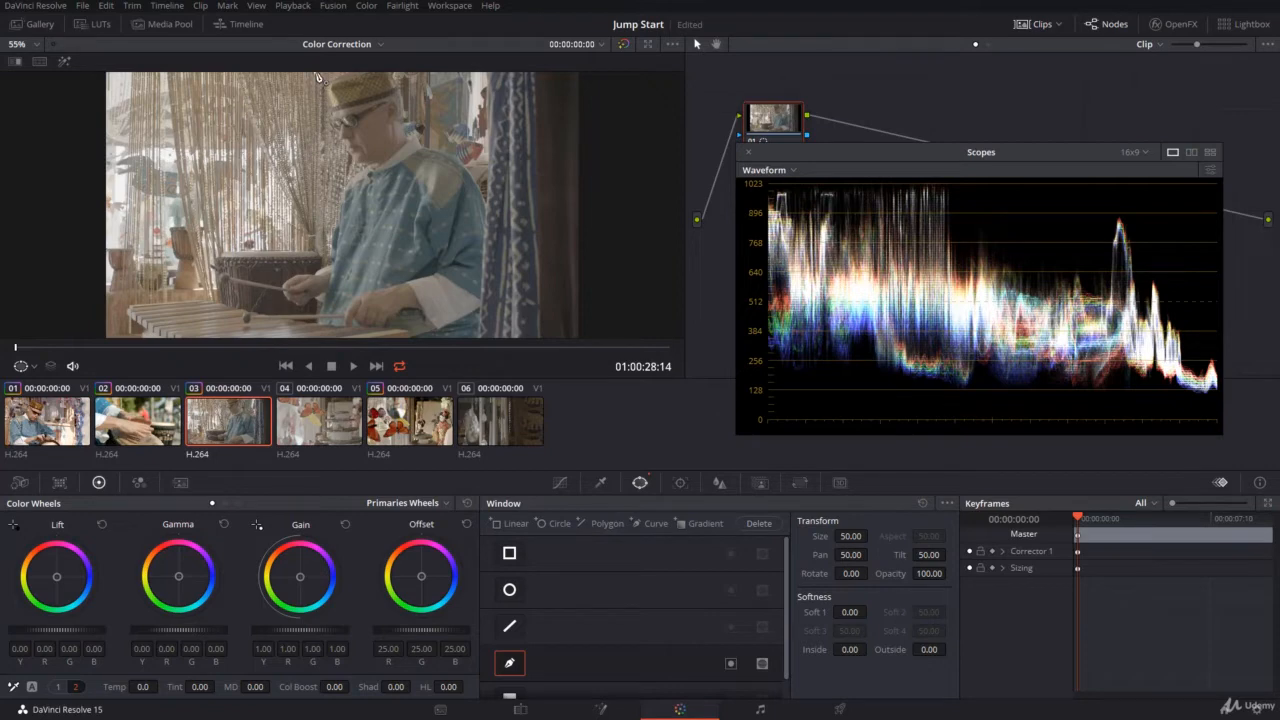
pyautogui.click(316, 74)
pyautogui.click(332, 153)
pyautogui.click(330, 222)
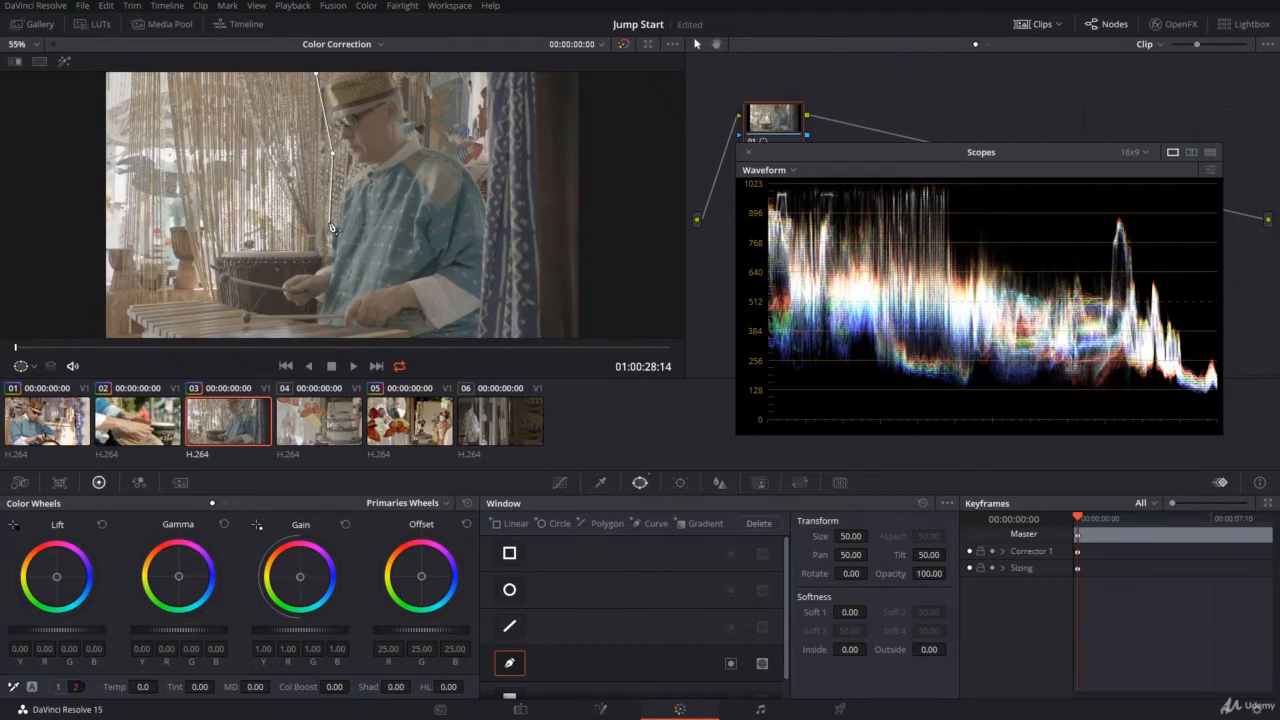
pyautogui.click(314, 243)
pyautogui.click(214, 248)
pyautogui.click(211, 288)
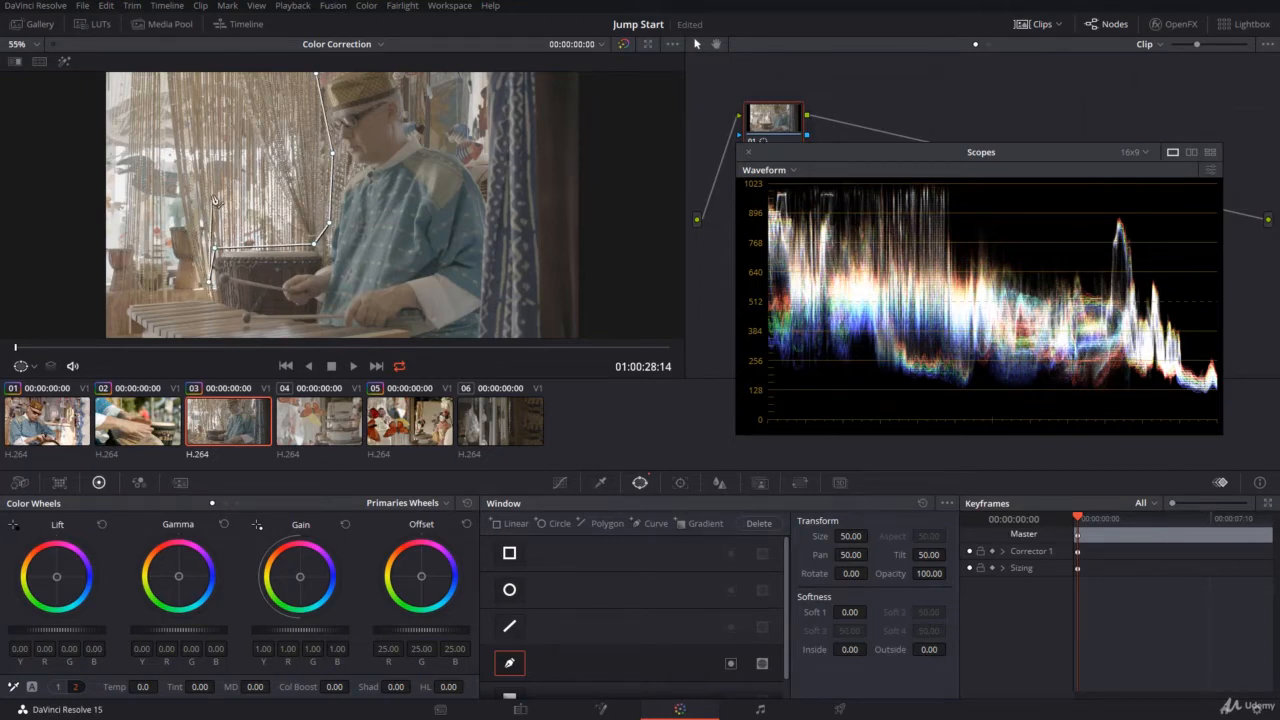
pyautogui.click(161, 296)
pyautogui.click(98, 290)
pyautogui.click(88, 87)
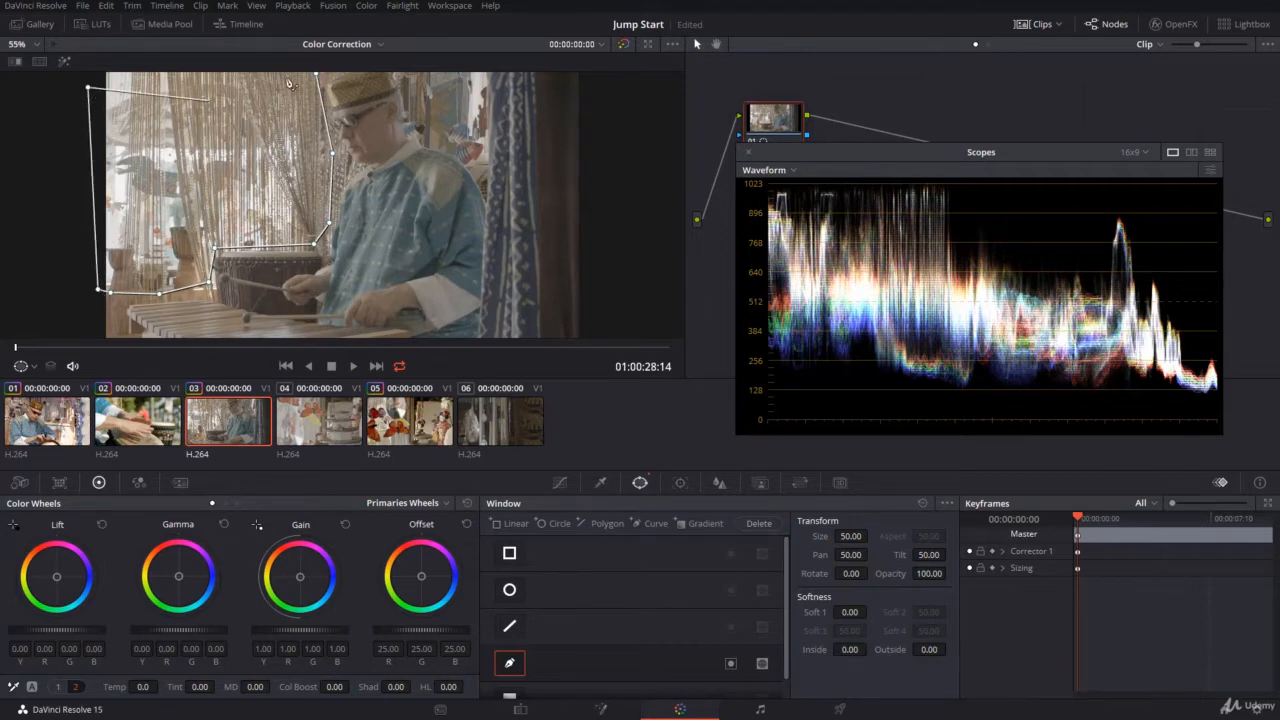
pyautogui.click(317, 75)
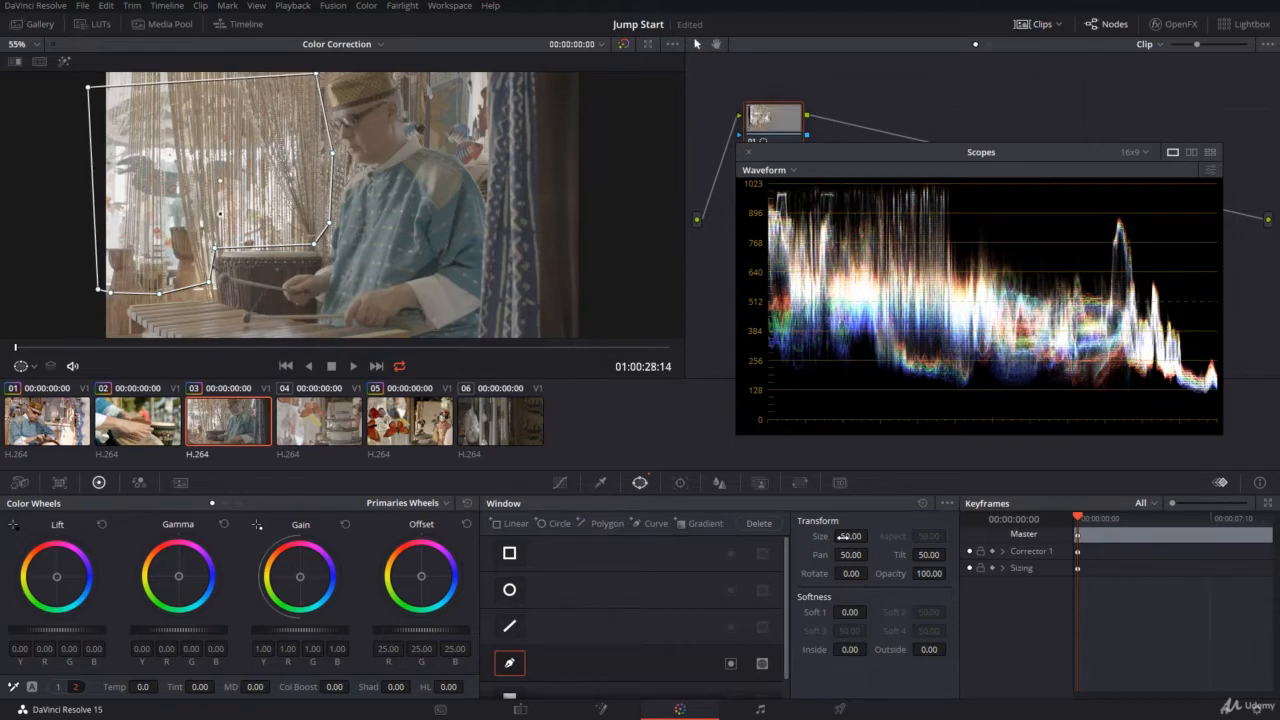
pyautogui.click(923, 503)
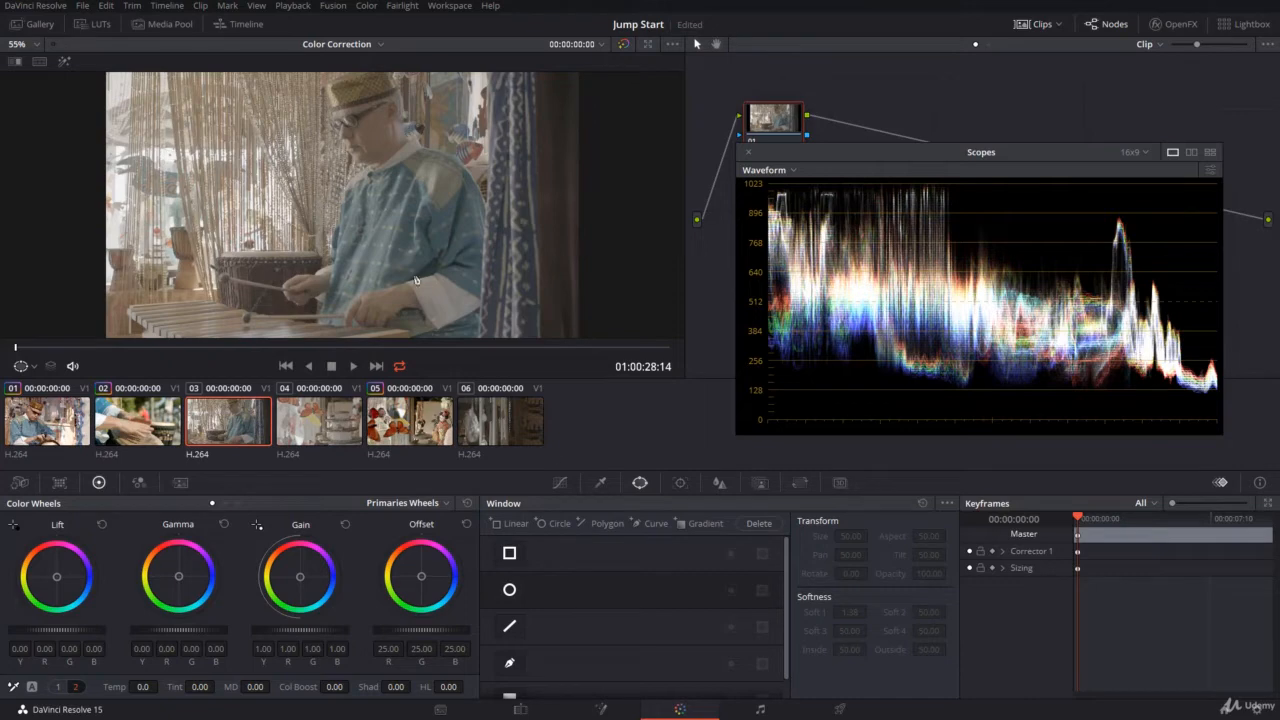
# Place a gradient window on the beaded curtain, fading diagonally toward the drummer, with rotation about -64 and softness about 6.6.
pyautogui.scroll(-1, 600, 591)
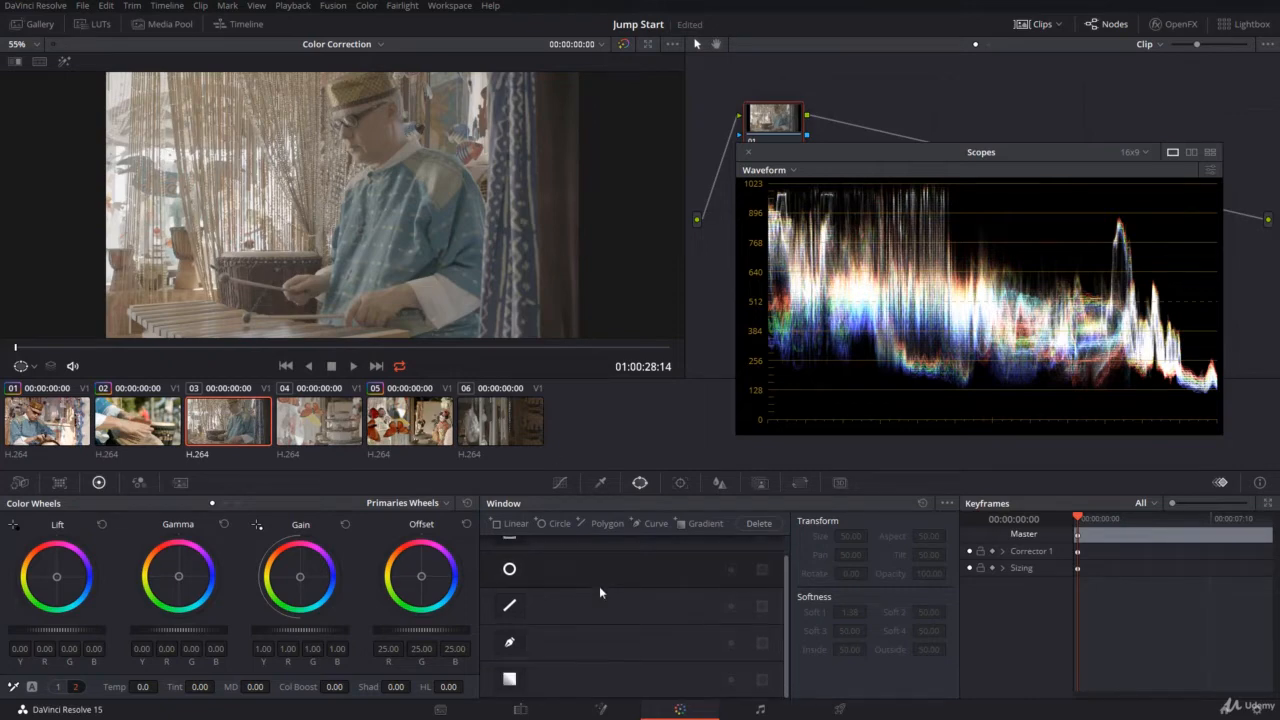
pyautogui.click(510, 681)
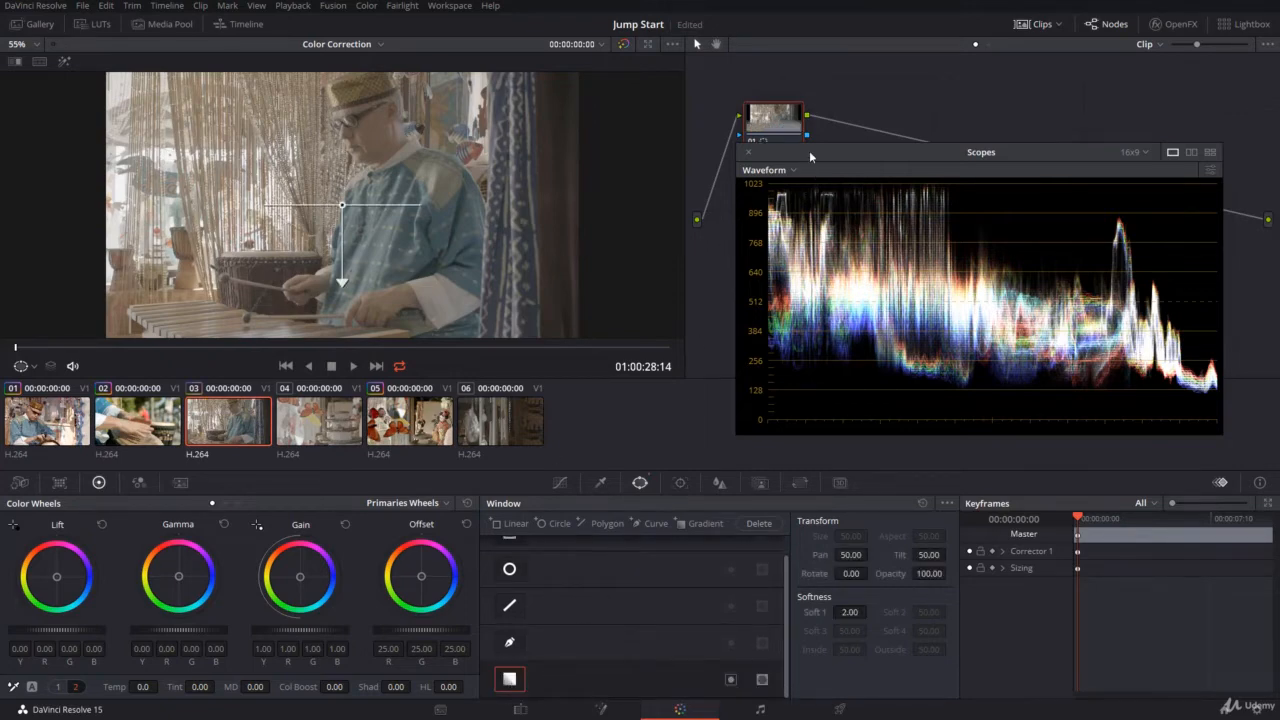
pyautogui.moveTo(810, 152); pyautogui.dragTo(801, 209)
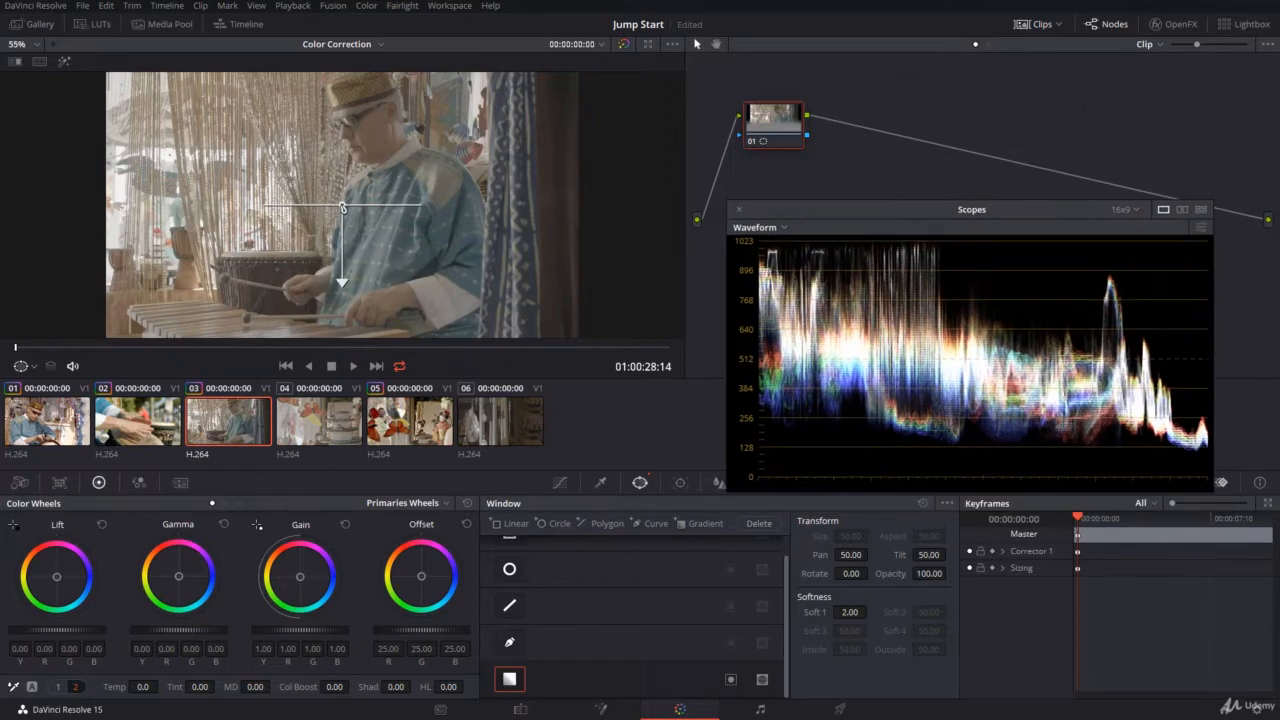
pyautogui.moveTo(342, 207); pyautogui.dragTo(162, 103)
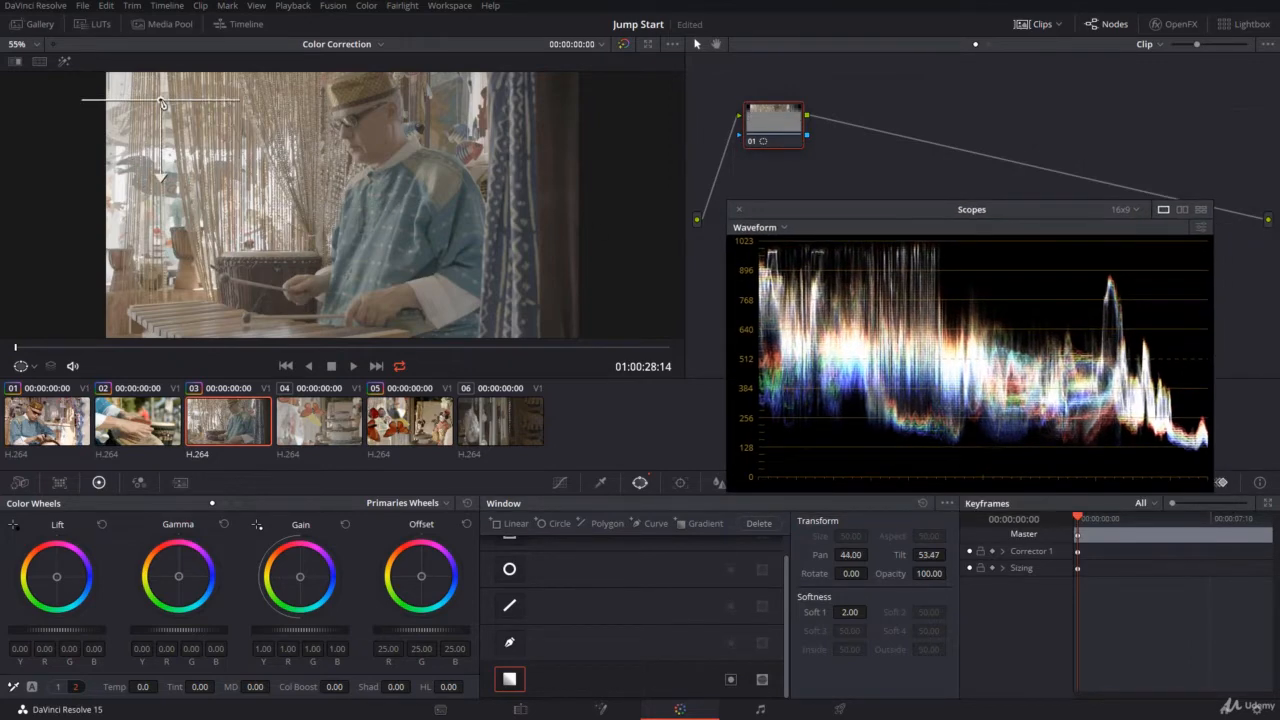
pyautogui.moveTo(160, 180); pyautogui.dragTo(402, 292)
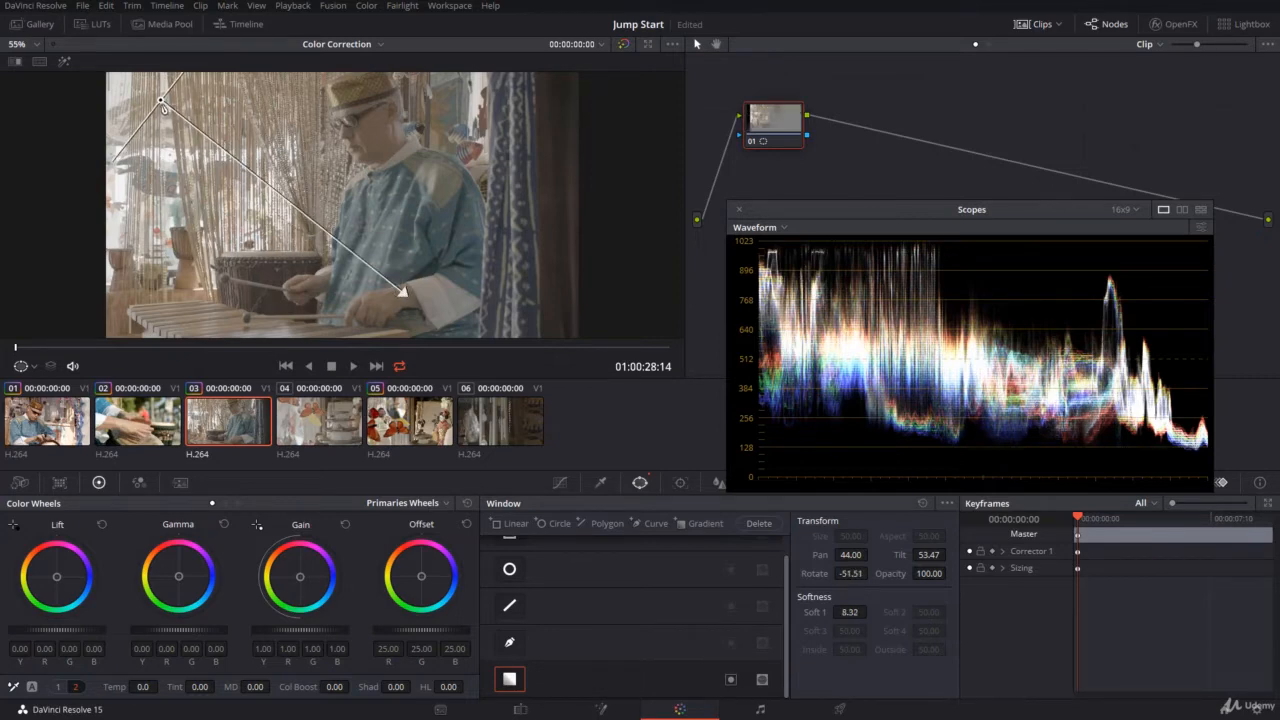
pyautogui.moveTo(165, 108); pyautogui.dragTo(166, 143)
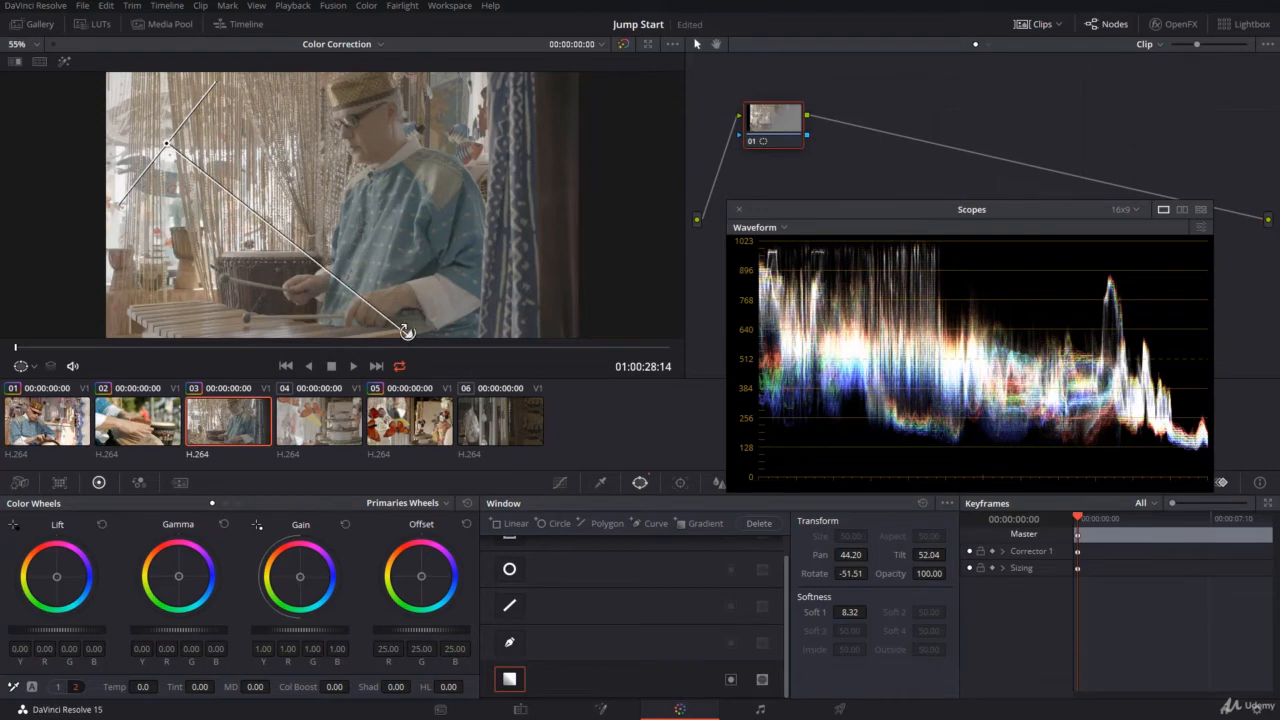
pyautogui.moveTo(406, 331); pyautogui.dragTo(388, 250)
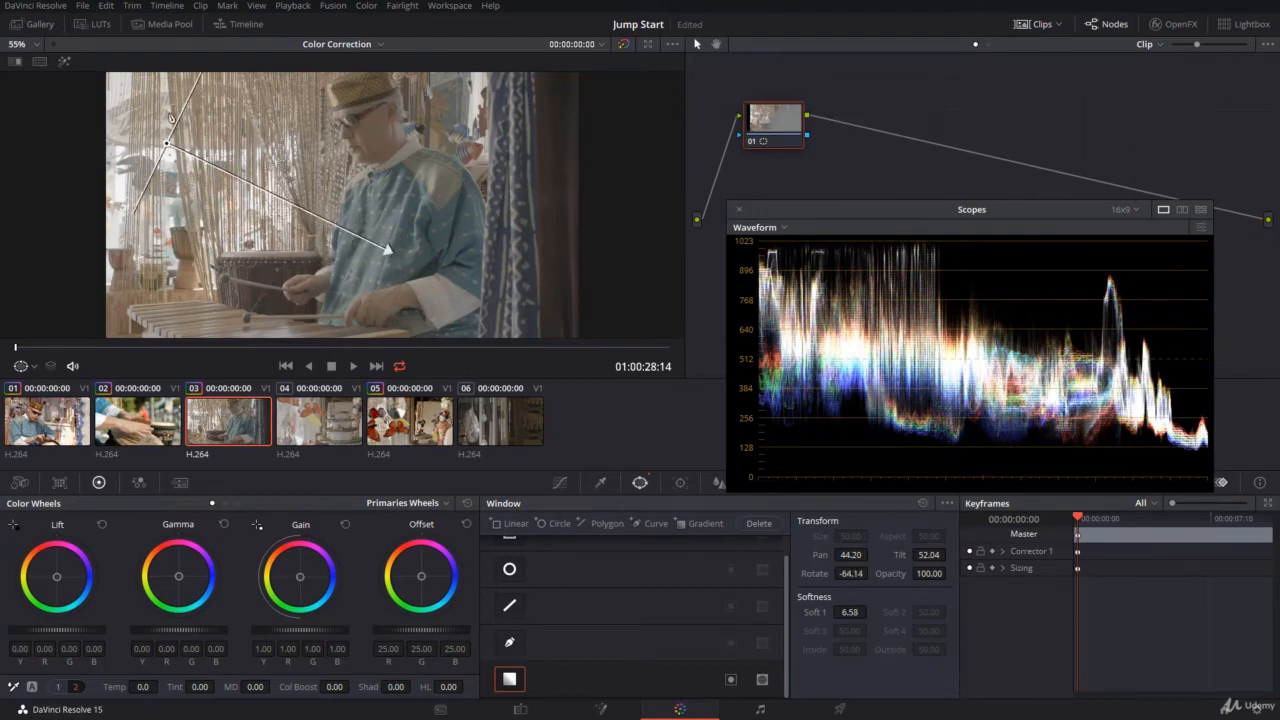
# Highlight the gradient's affected area with the Power Window overlay shown, and set its gain to about 1.16 and lift to about -0.24.
pyautogui.click(64, 61)
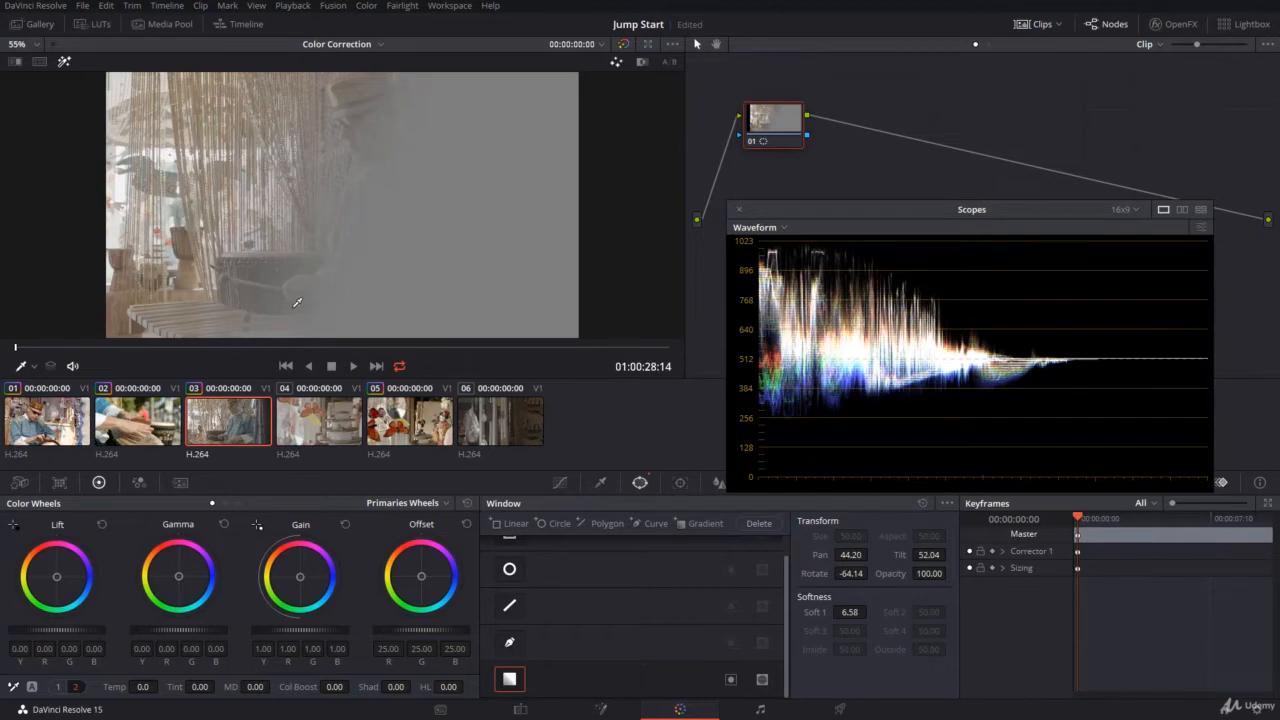
pyautogui.click(33, 367)
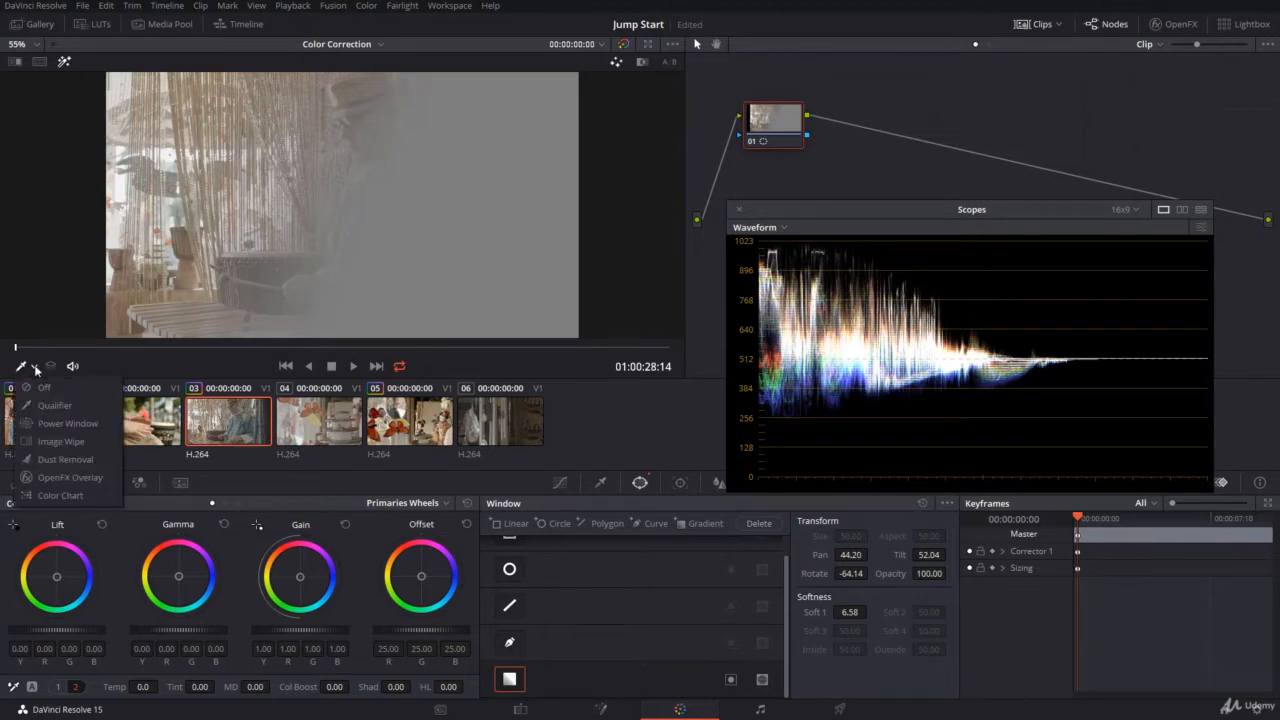
pyautogui.click(51, 423)
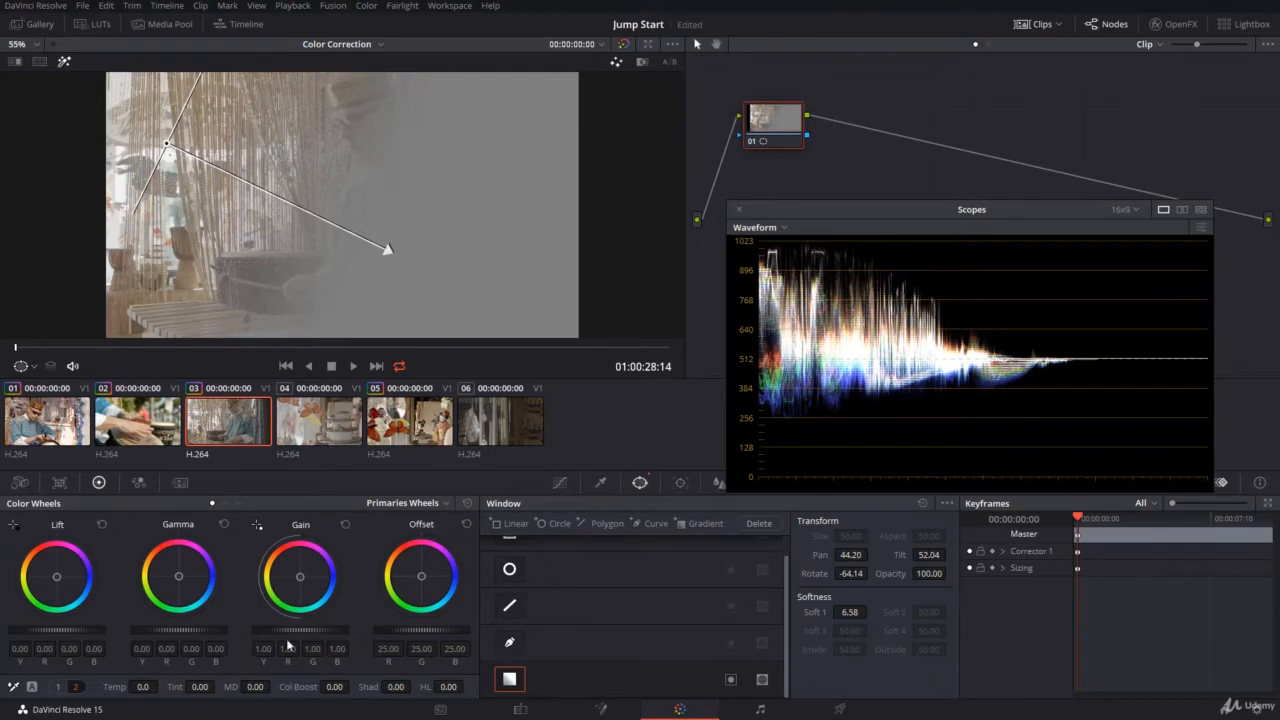
pyautogui.moveTo(292, 628); pyautogui.dragTo(321, 628)
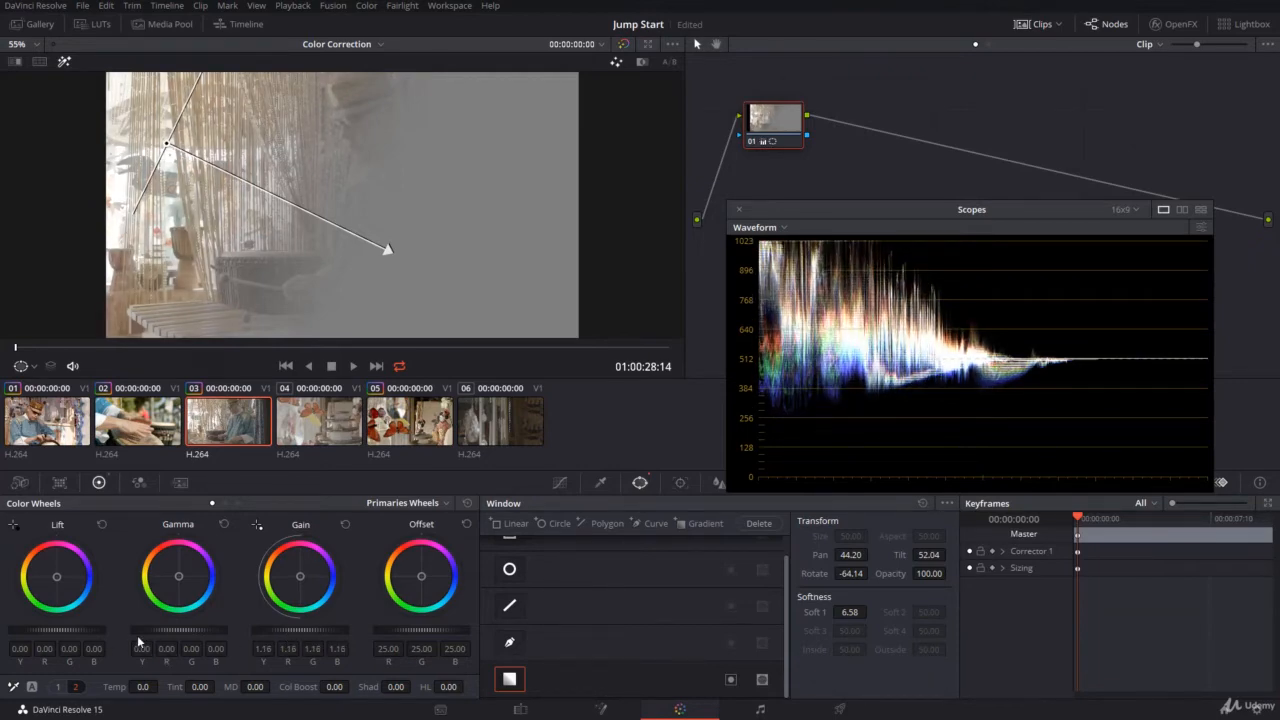
pyautogui.moveTo(89, 628); pyautogui.dragTo(59, 628)
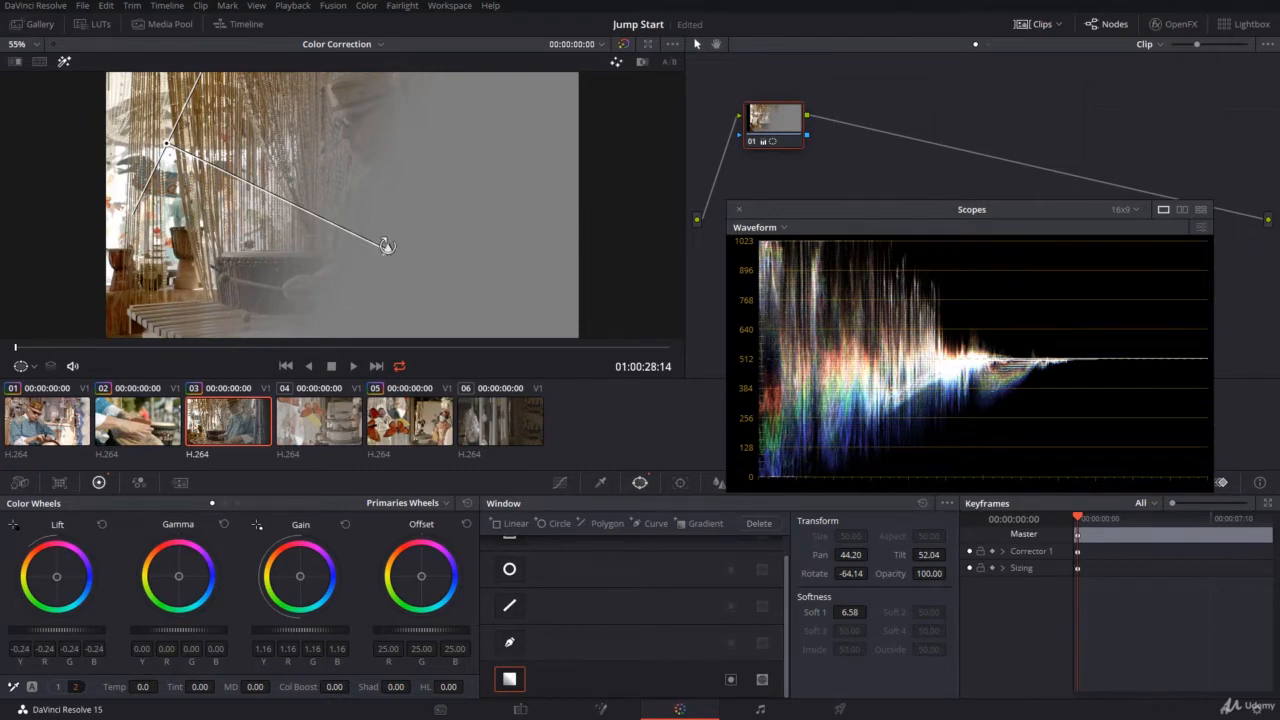
# Turn off the highlight and refine the gradient to pan about 43.3, tilt about 52.7, rotation about -57 and softness about 7.6.
pyautogui.moveTo(389, 249); pyautogui.dragTo(376, 284)
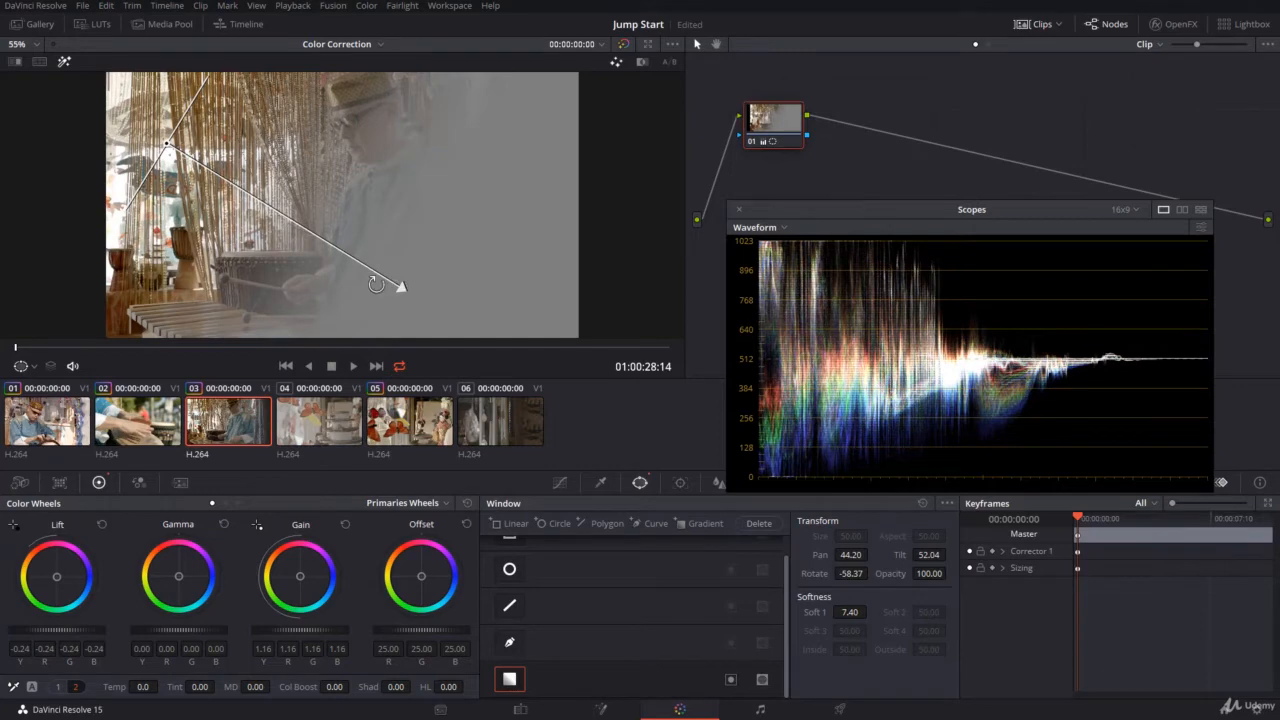
pyautogui.click(64, 61)
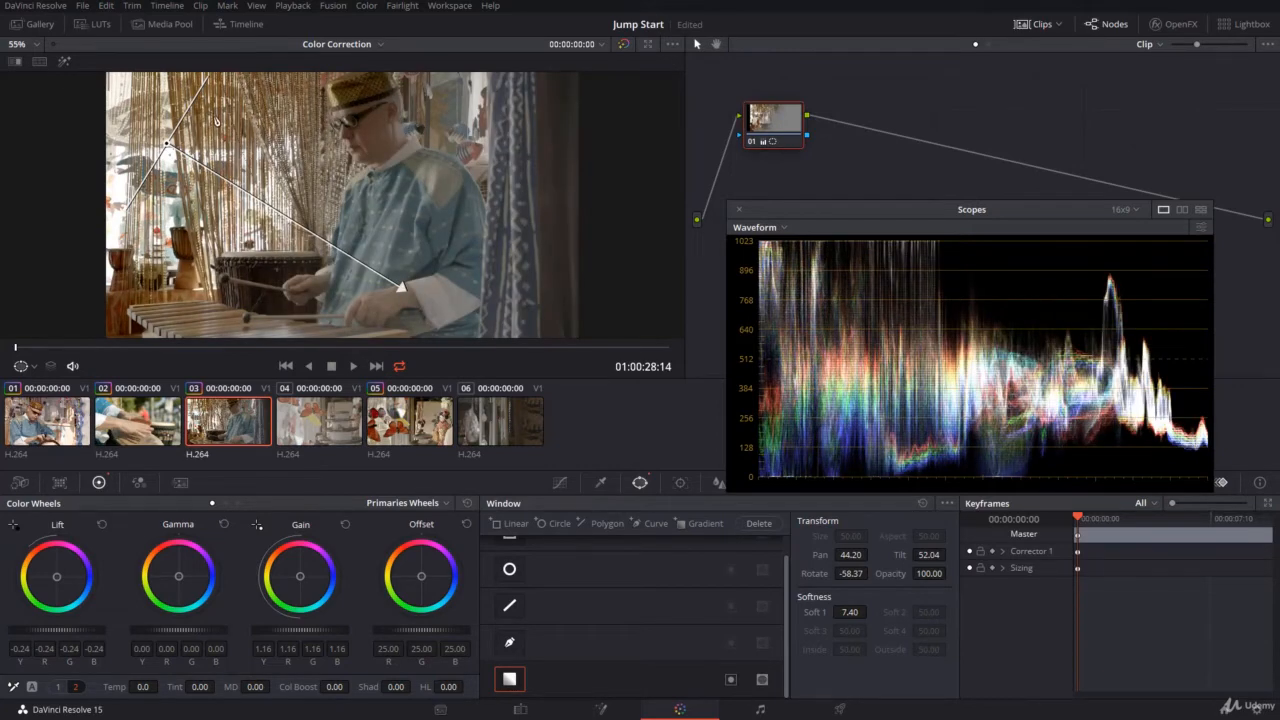
pyautogui.moveTo(168, 150); pyautogui.dragTo(141, 124)
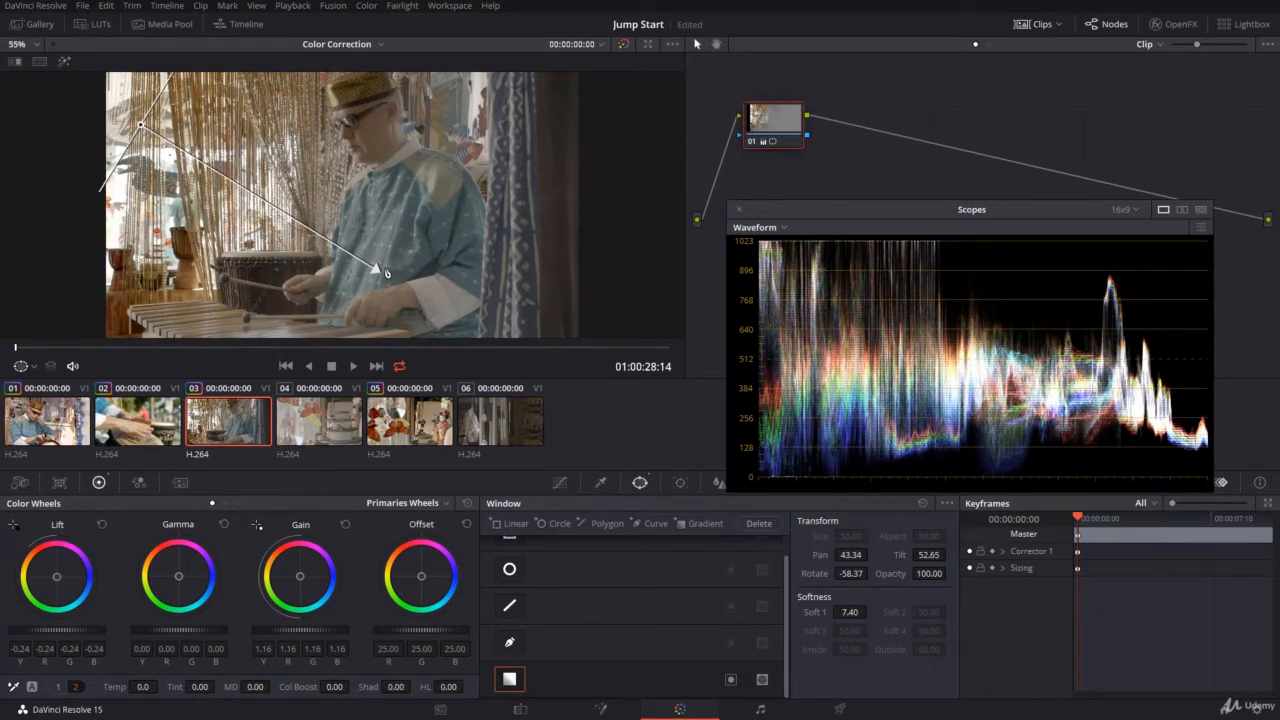
pyautogui.moveTo(374, 272); pyautogui.dragTo(374, 276)
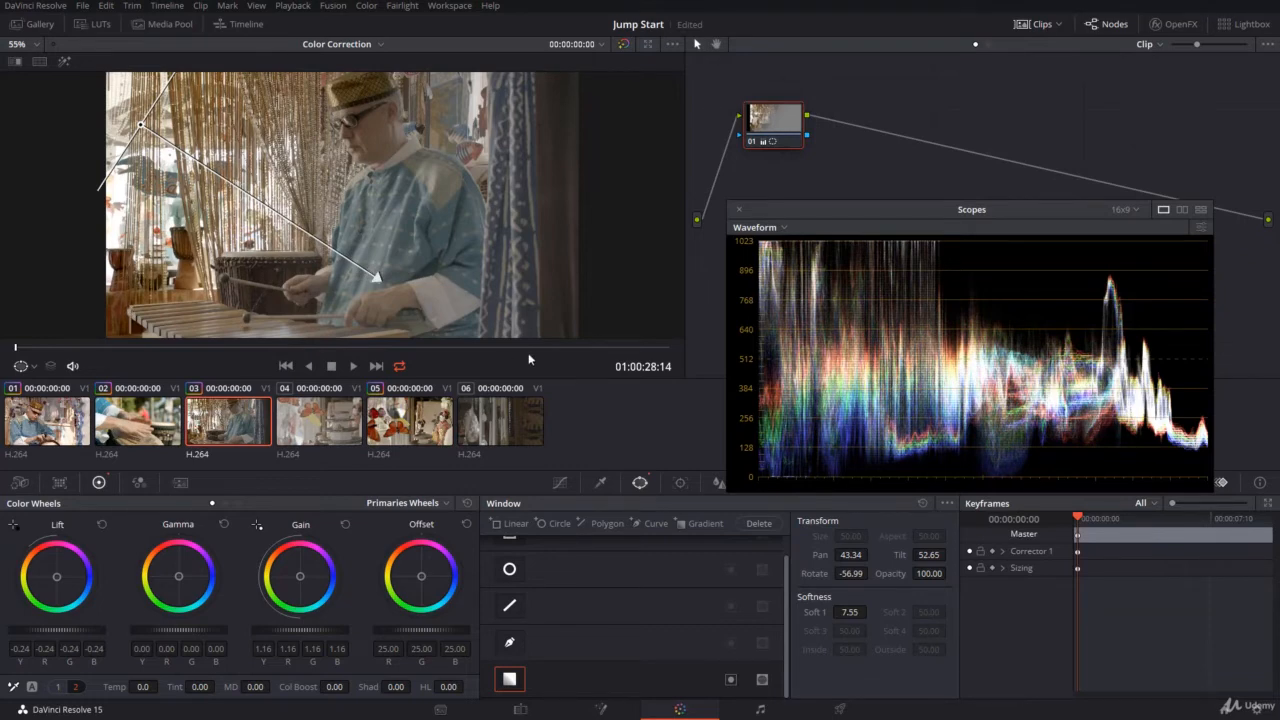
# Add an outside node after node 01, set its gain to about 1.46 and highlight its affected area.
pyautogui.rightClick(787, 127)
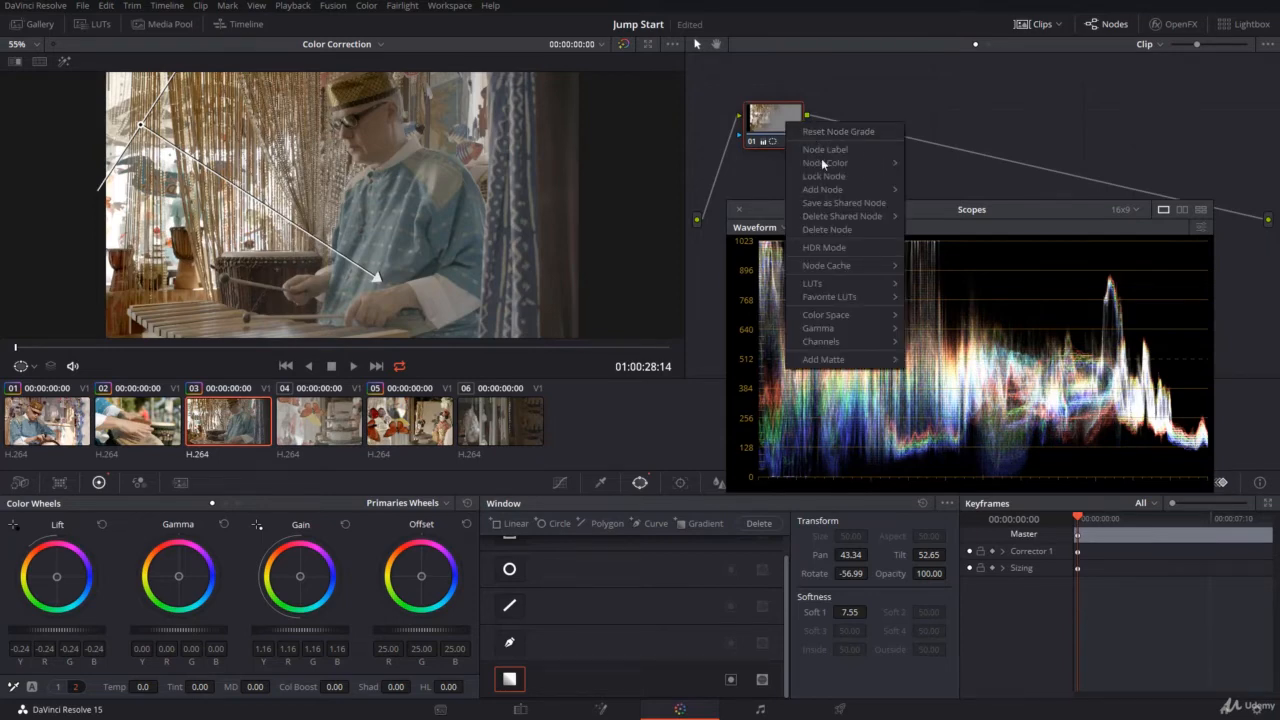
pyautogui.moveTo(827, 189)
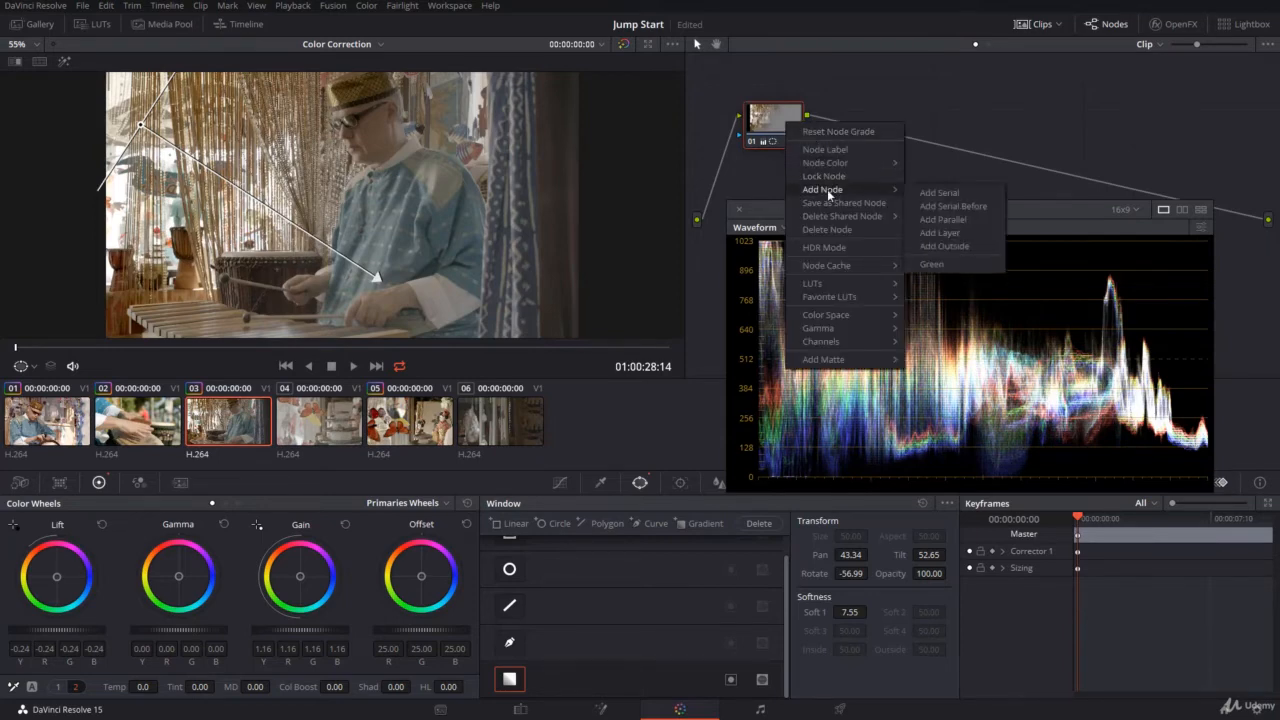
pyautogui.click(941, 244)
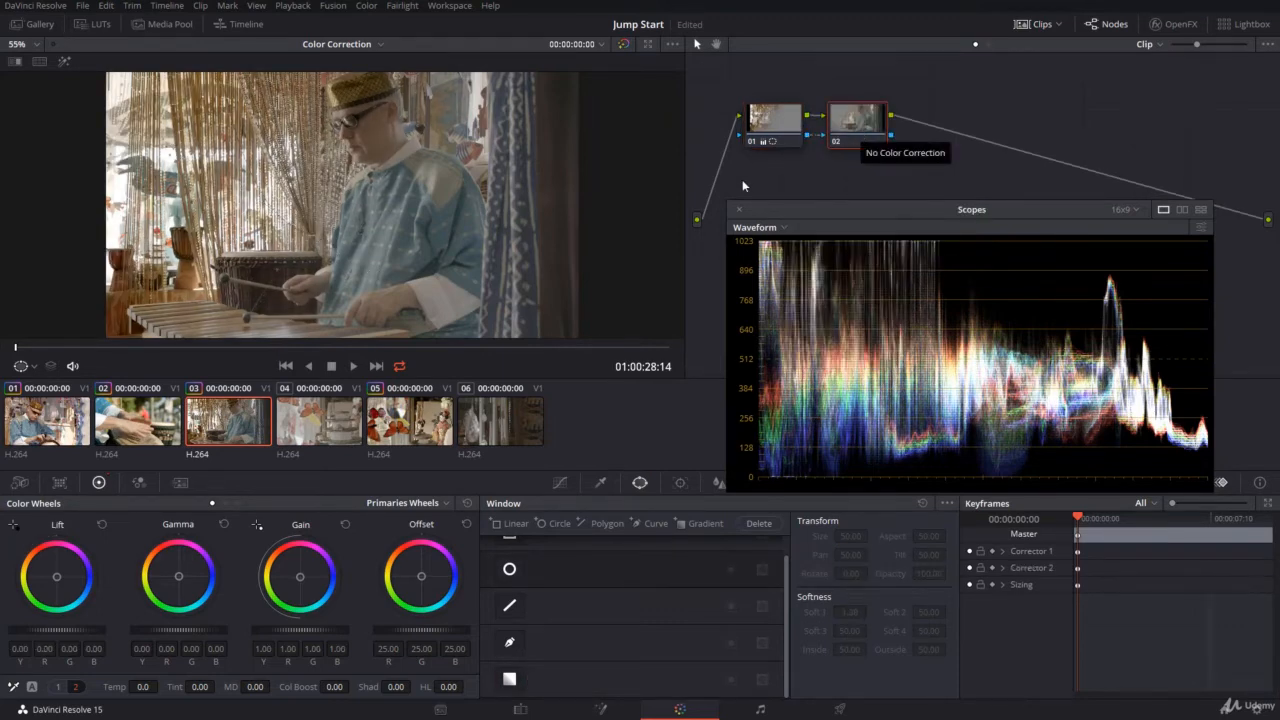
pyautogui.moveTo(284, 631); pyautogui.dragTo(314, 634)
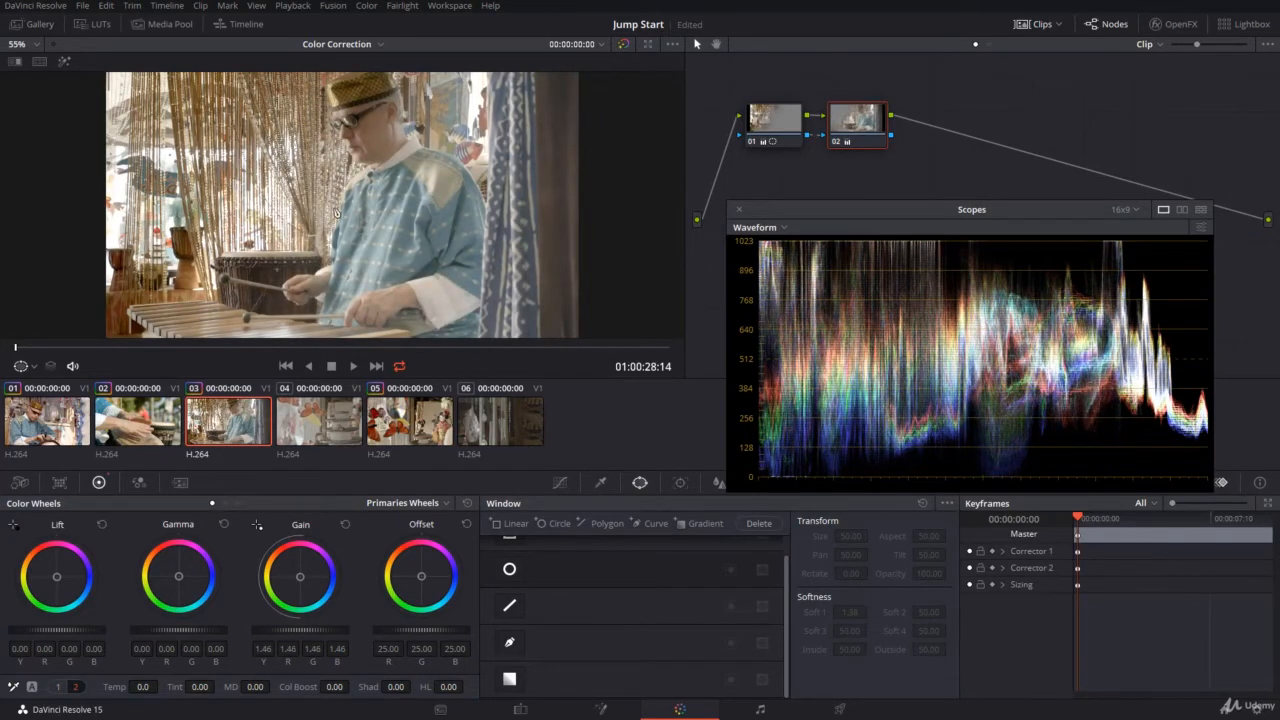
pyautogui.click(64, 62)
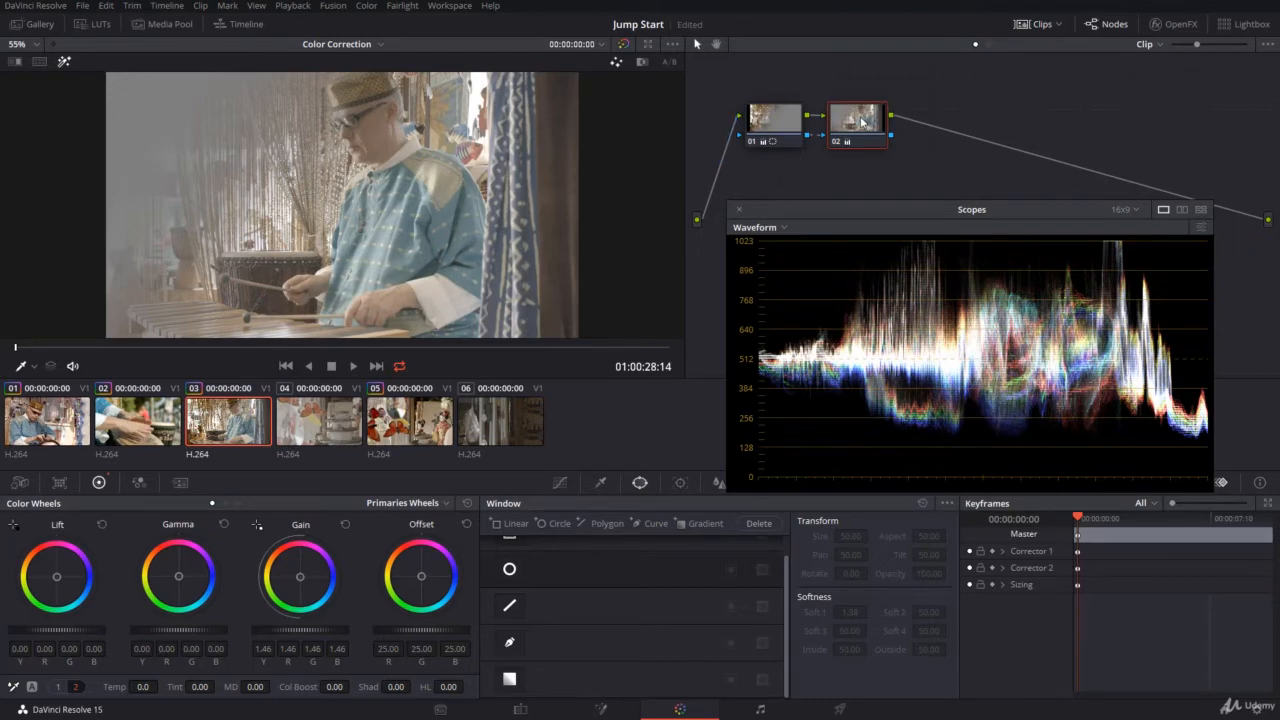
# Replace the outside node with a new serial node after node 01 and enable a gradient window on it.
pyautogui.press('Delete')
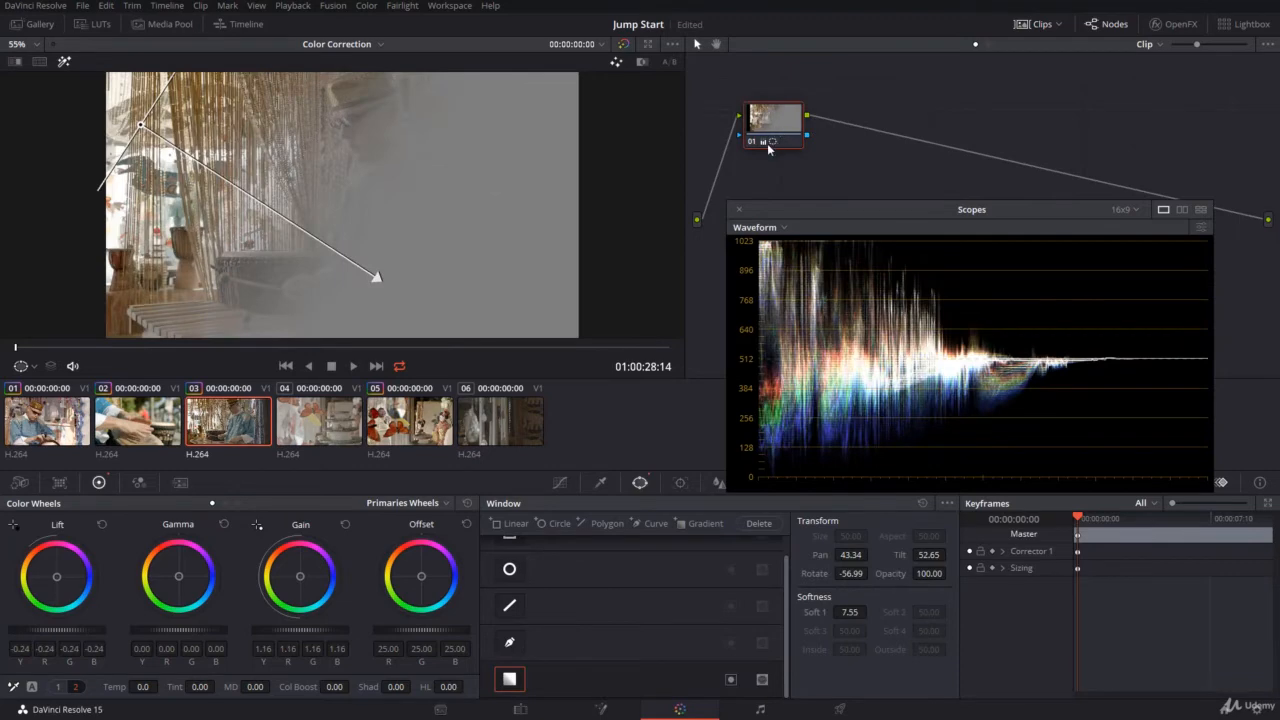
pyautogui.hotkey('alt', 's')
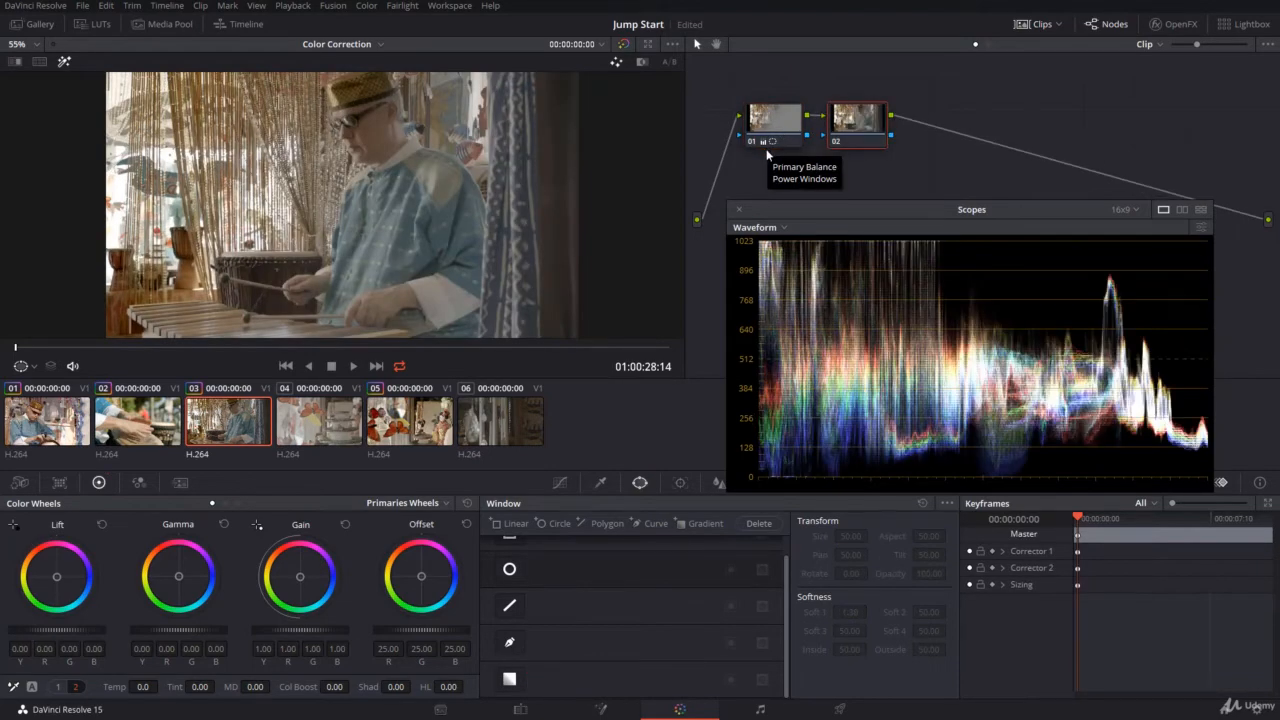
pyautogui.click(510, 680)
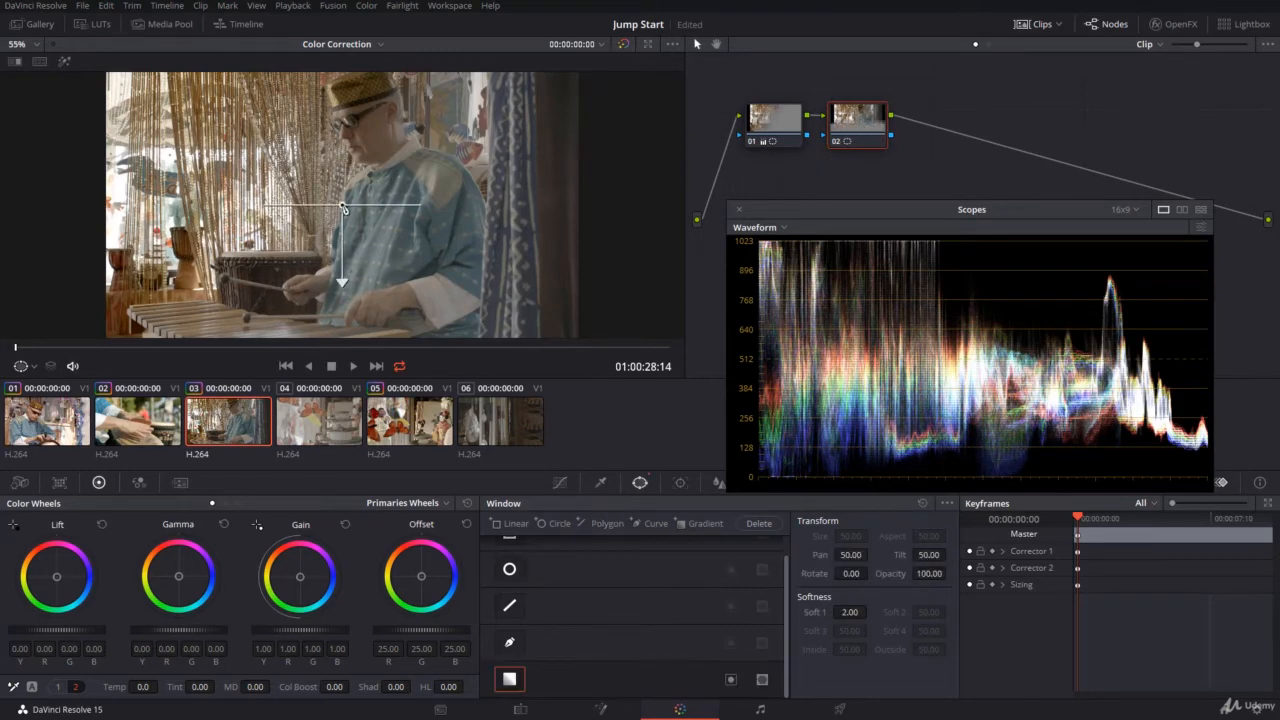
# Place the gradient near the dark curtain, fading diagonally toward the drummer, with pan about 57.7, tilt about 46.4, rotation about 113.8 and softness about 7.8.
pyautogui.moveTo(346, 209); pyautogui.dragTo(494, 246)
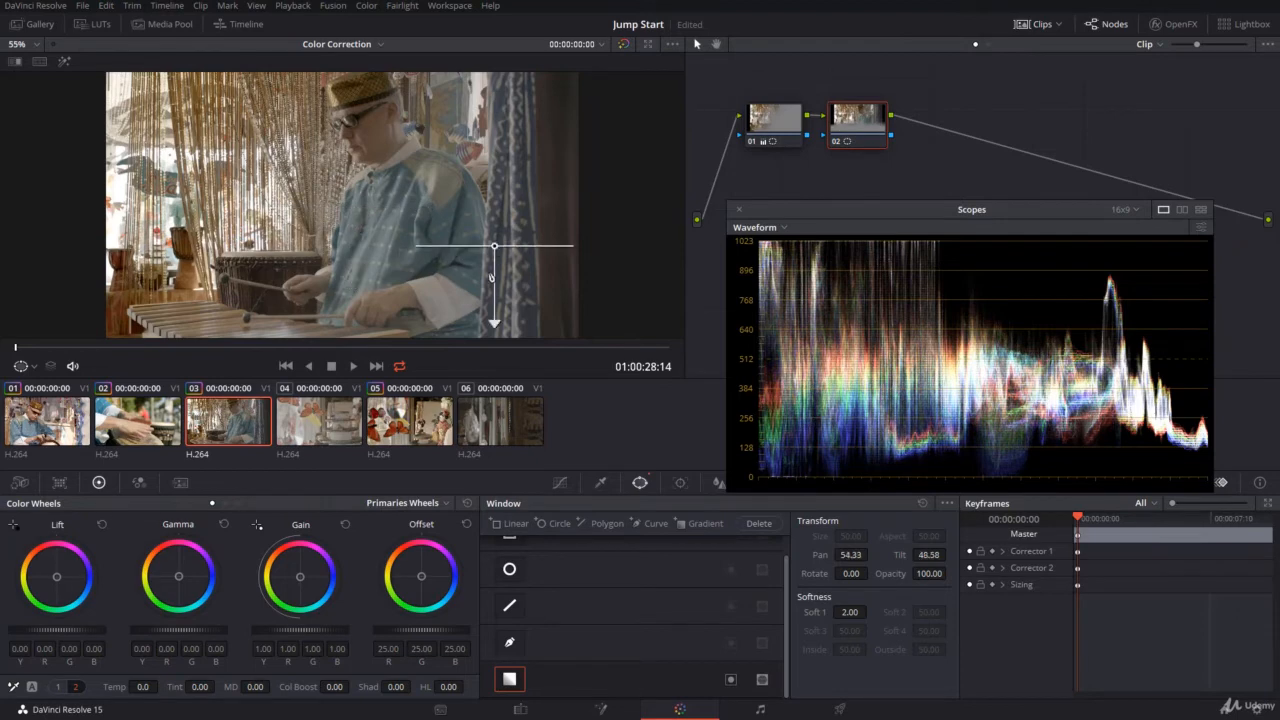
pyautogui.moveTo(492, 319); pyautogui.dragTo(332, 168)
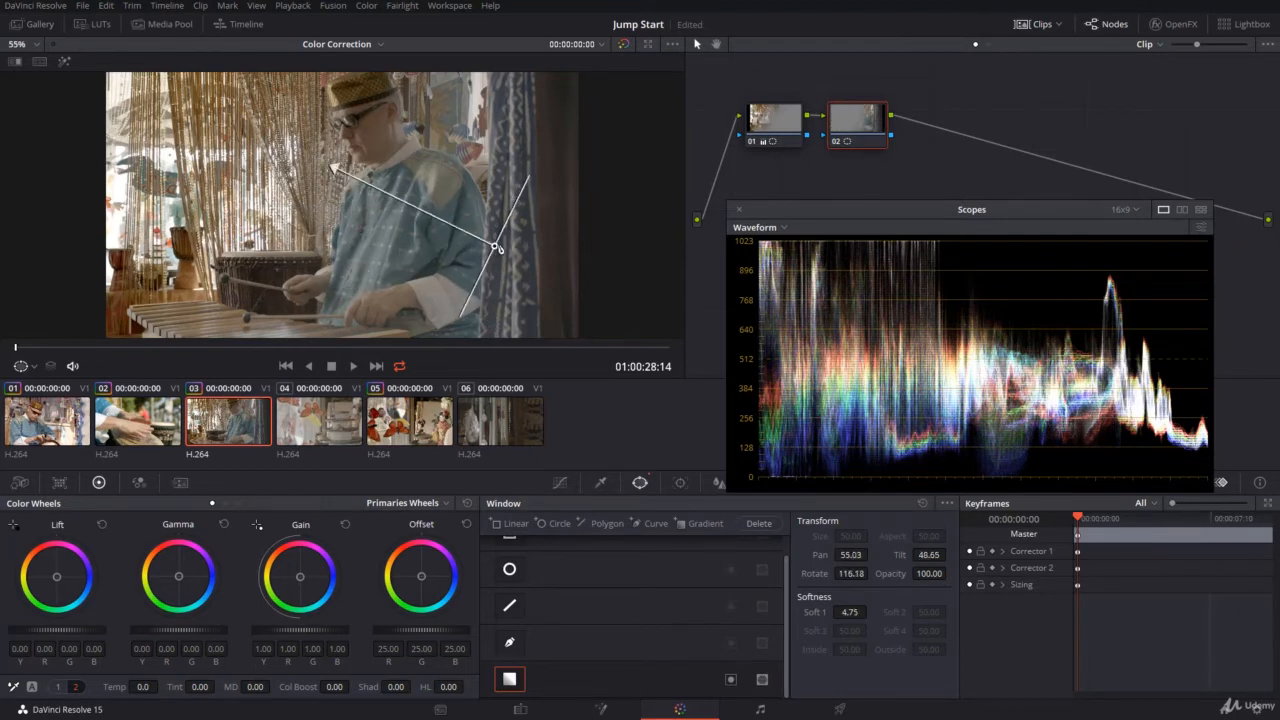
pyautogui.moveTo(497, 249); pyautogui.dragTo(586, 328)
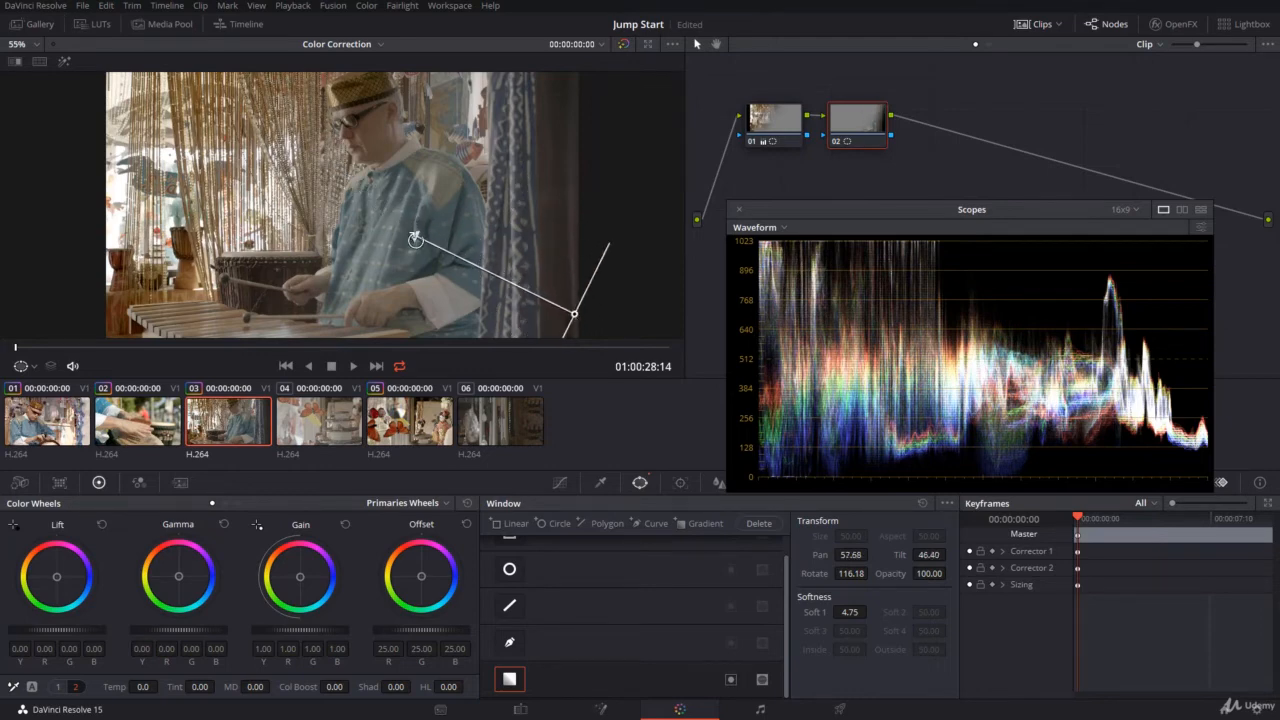
pyautogui.moveTo(418, 240); pyautogui.dragTo(312, 197)
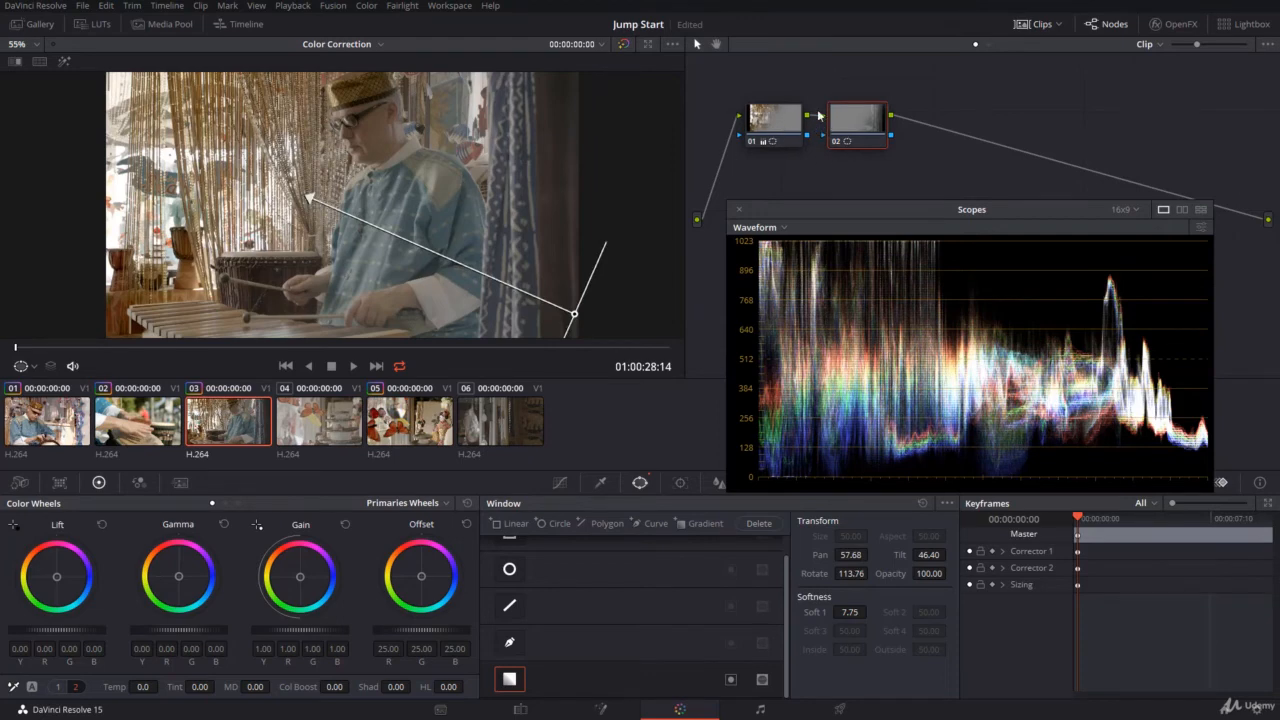
# Highlight the affected areas of nodes 02 and 01 to compare their gradients, and turn the highlight off with node 02 selected.
pyautogui.click(64, 63)
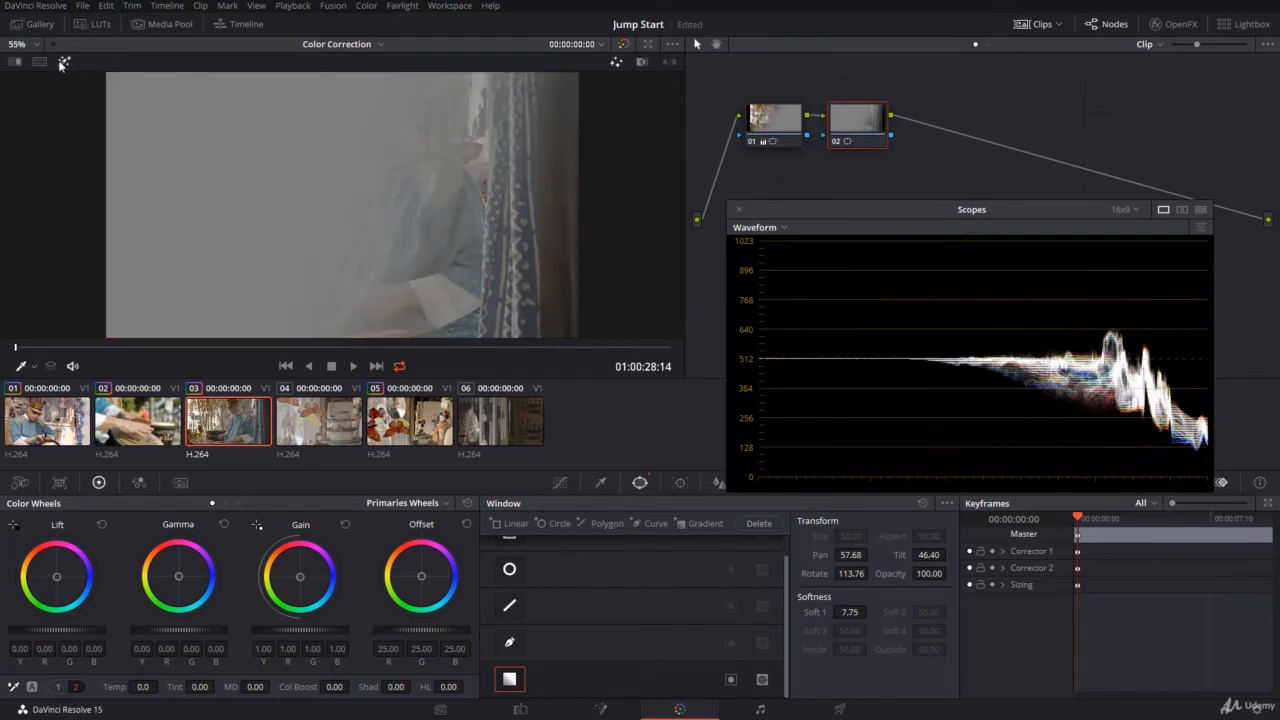
pyautogui.click(780, 117)
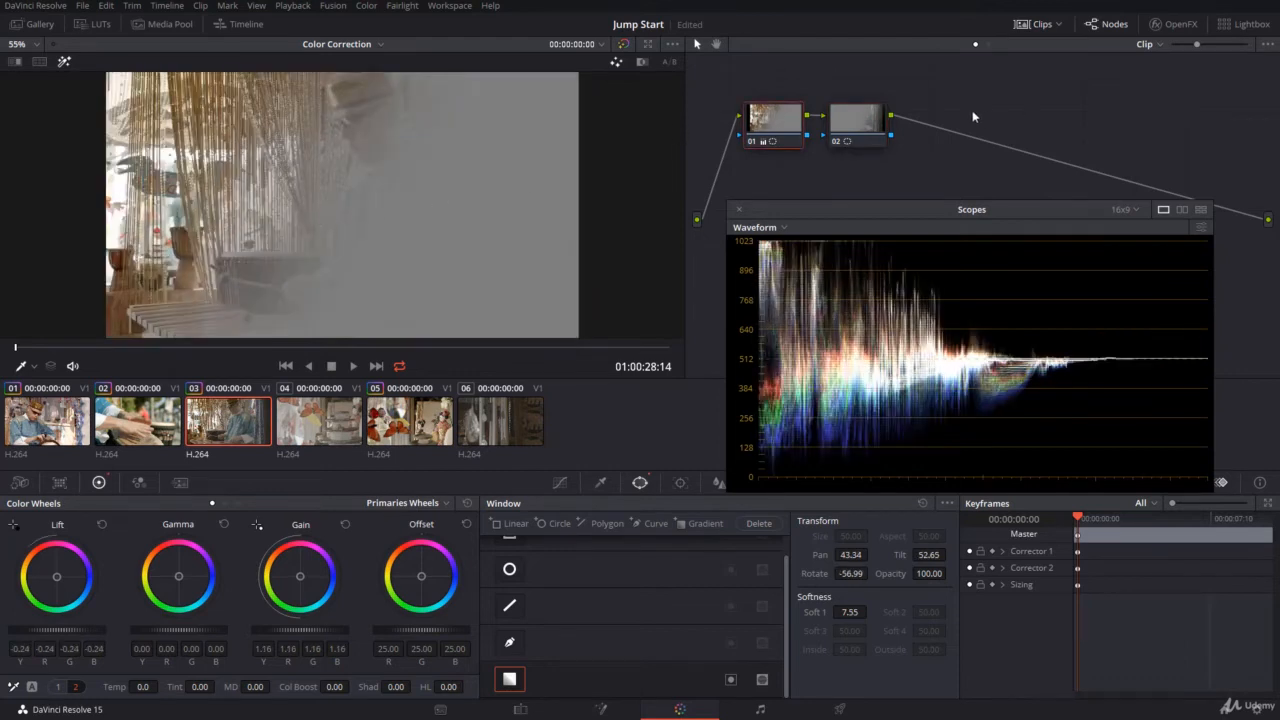
pyautogui.click(869, 128)
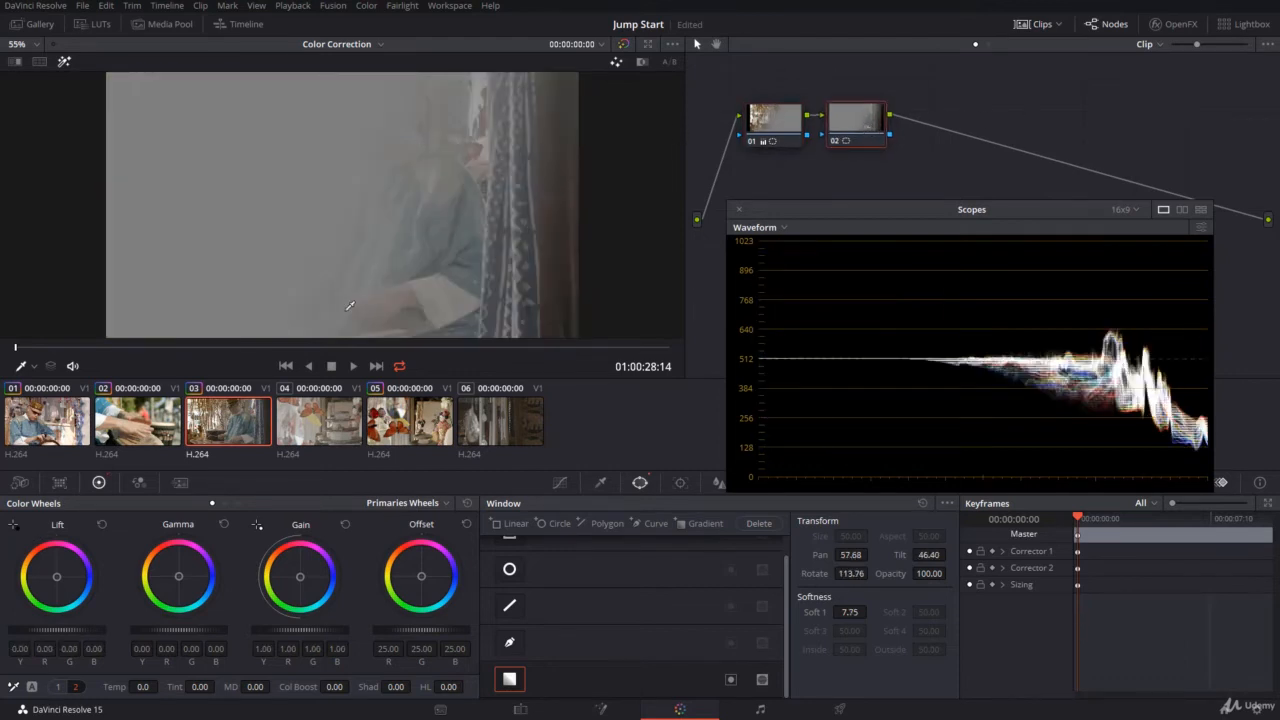
pyautogui.click(64, 61)
# Show the Power Window overlay and refine node 02's gradient to pan about 57.4, tilt about 46.5, rotation about 115.1 and softness about 8.5.
pyautogui.click(27, 366)
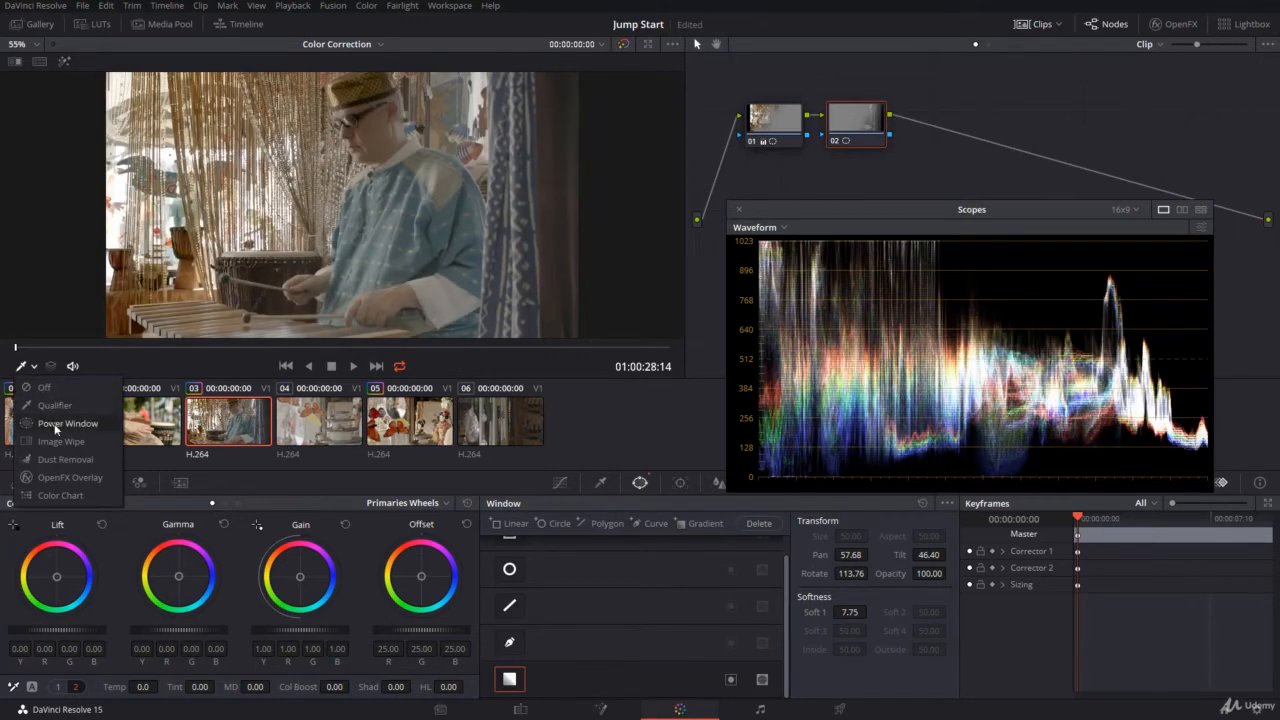
pyautogui.click(58, 424)
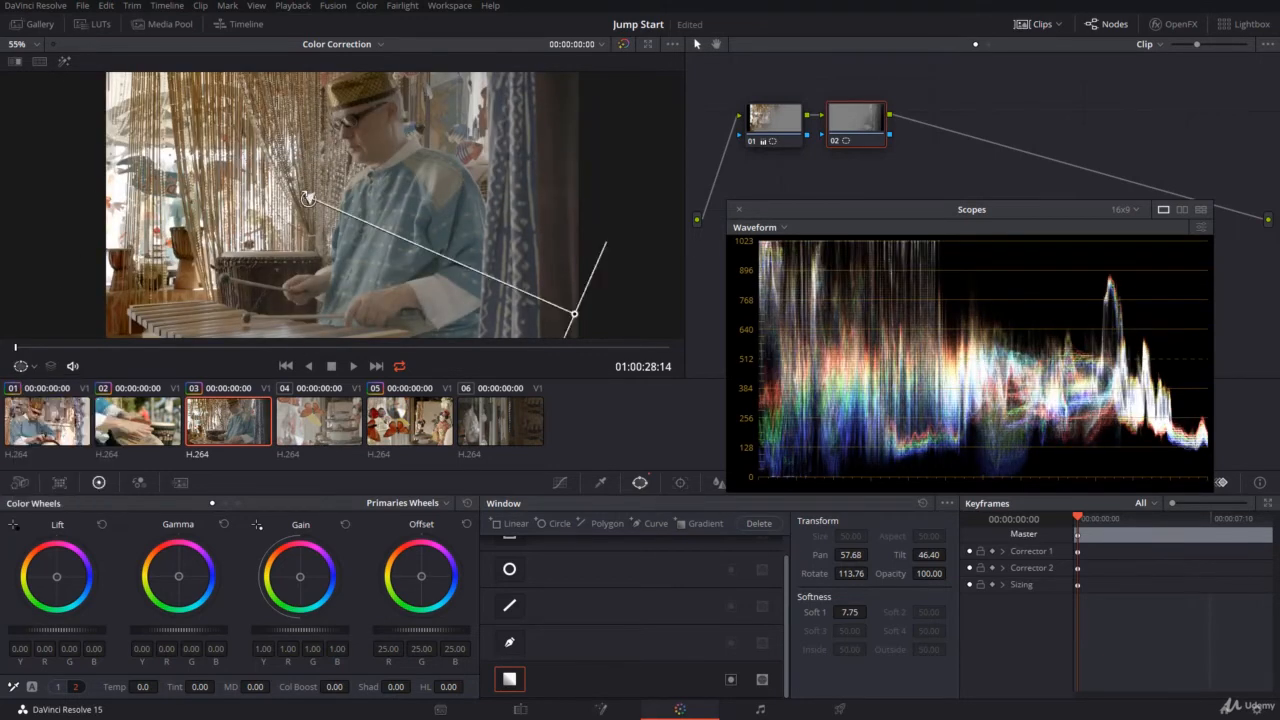
pyautogui.moveTo(305, 196); pyautogui.dragTo(291, 181)
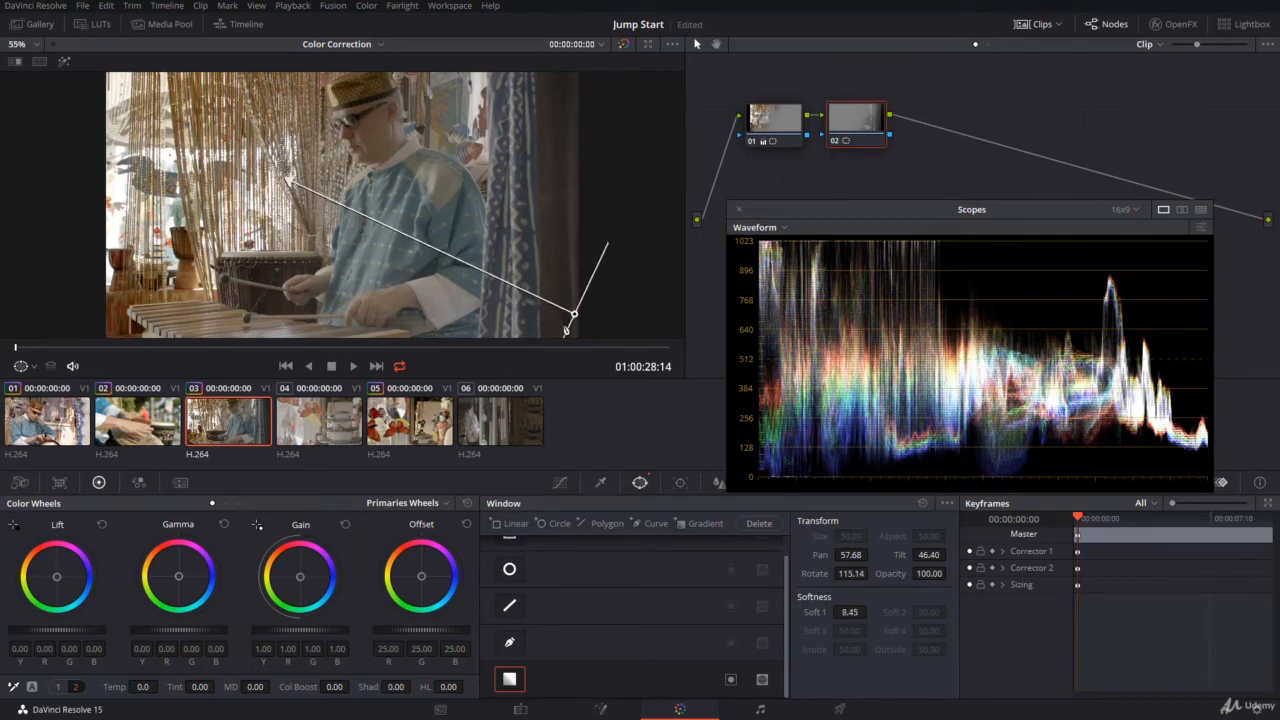
pyautogui.moveTo(573, 314); pyautogui.dragTo(566, 314)
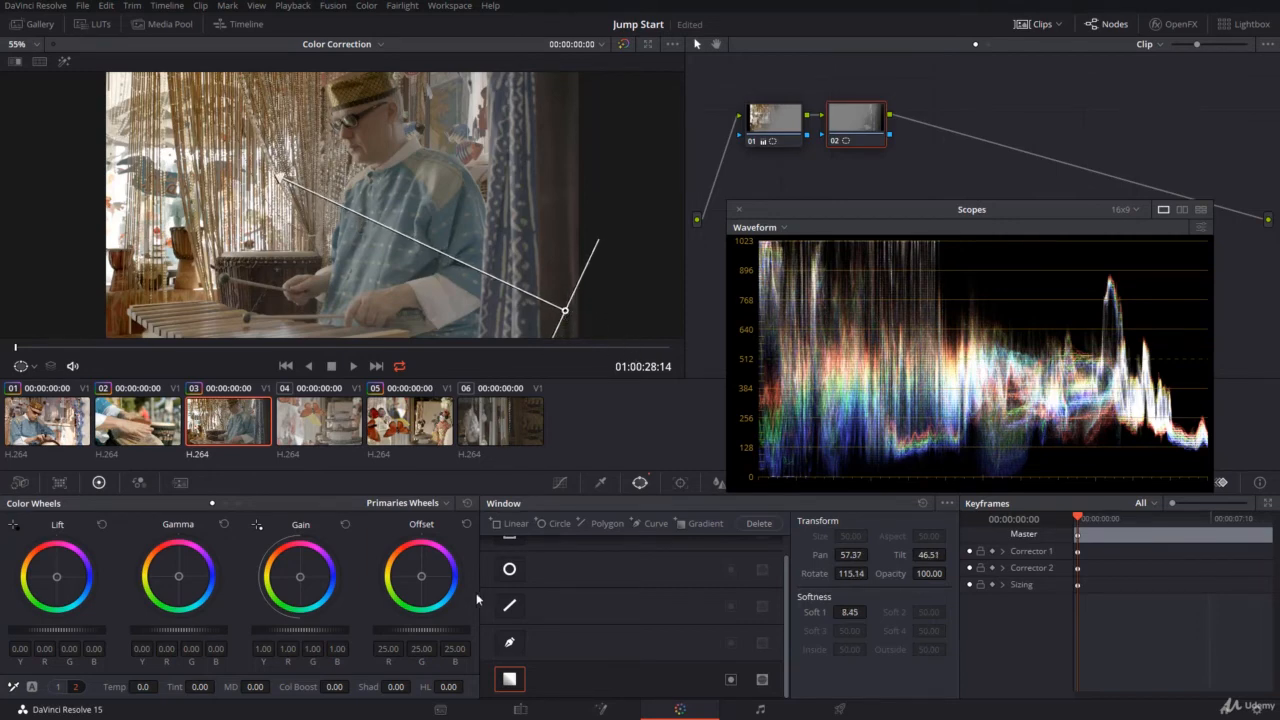
# Brighten the dark side within node 02's gradient by setting gain to about 1.65 and lift to about -0.10.
pyautogui.moveTo(300, 630); pyautogui.dragTo(358, 630)
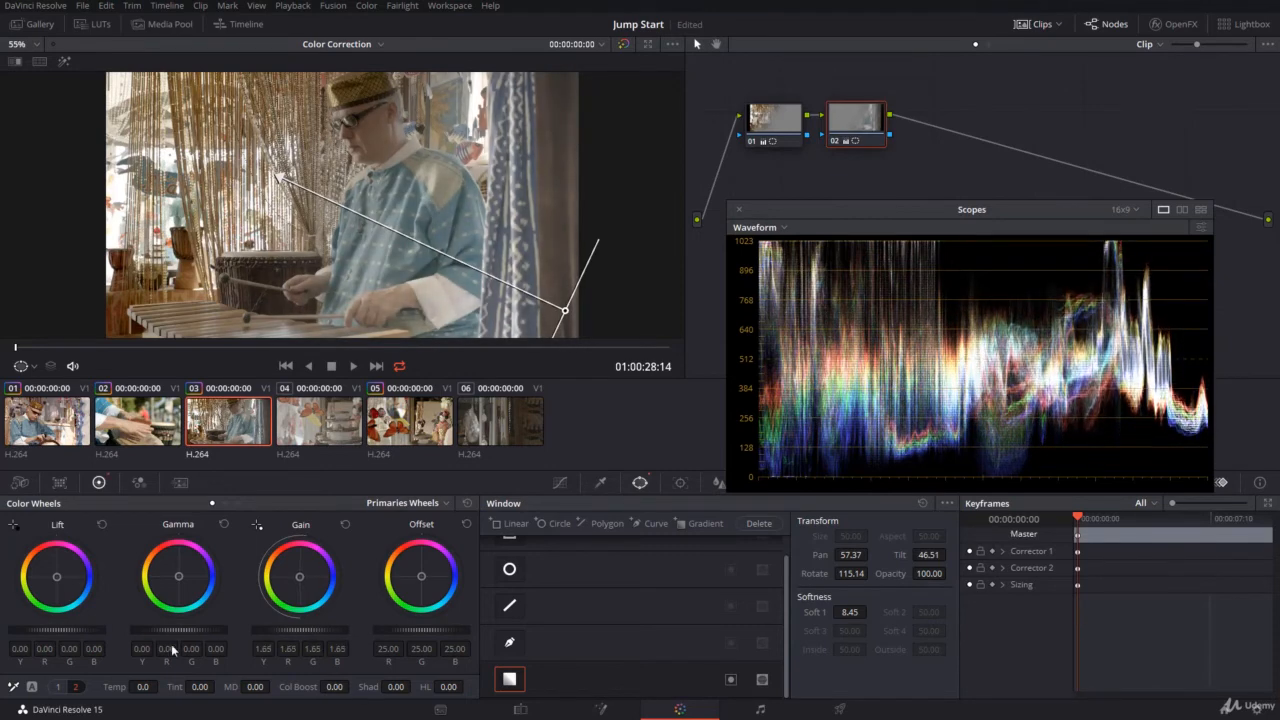
pyautogui.moveTo(57, 630); pyautogui.dragTo(36, 630)
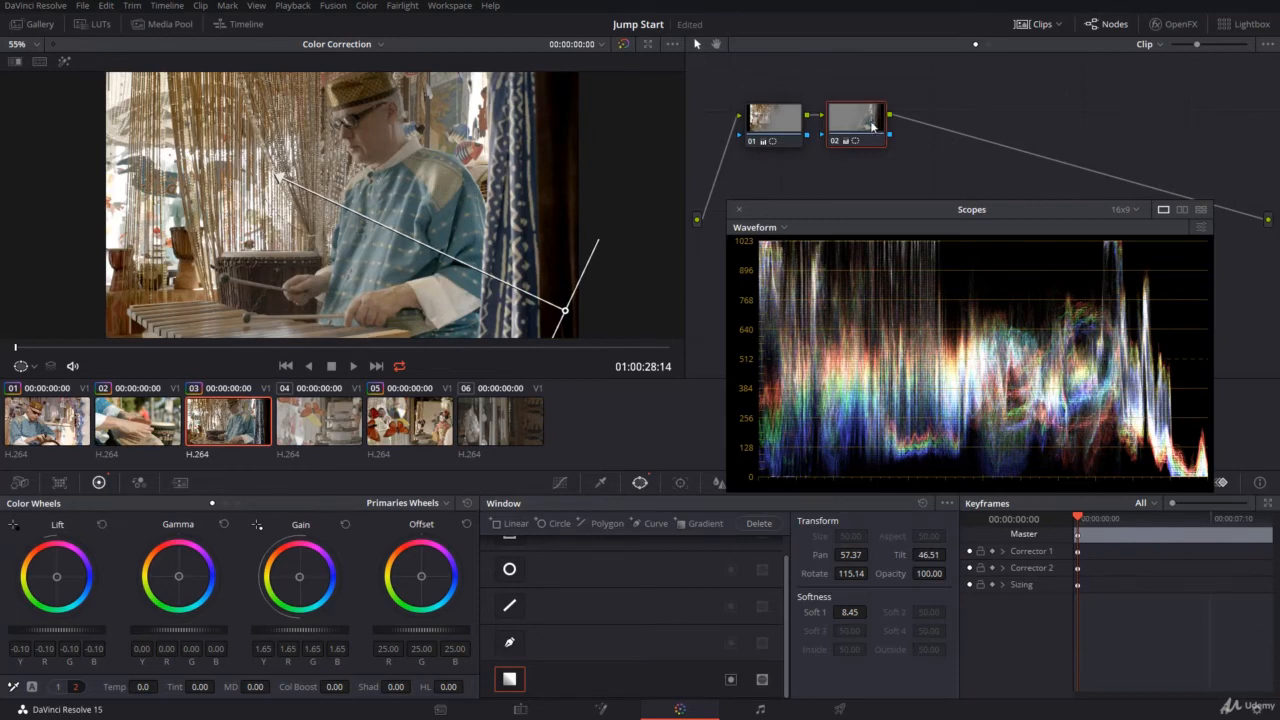
# Add a serial node after node 02 and set its contrast to about 1.176 and saturation to 57.
pyautogui.hotkey('alt', 's')
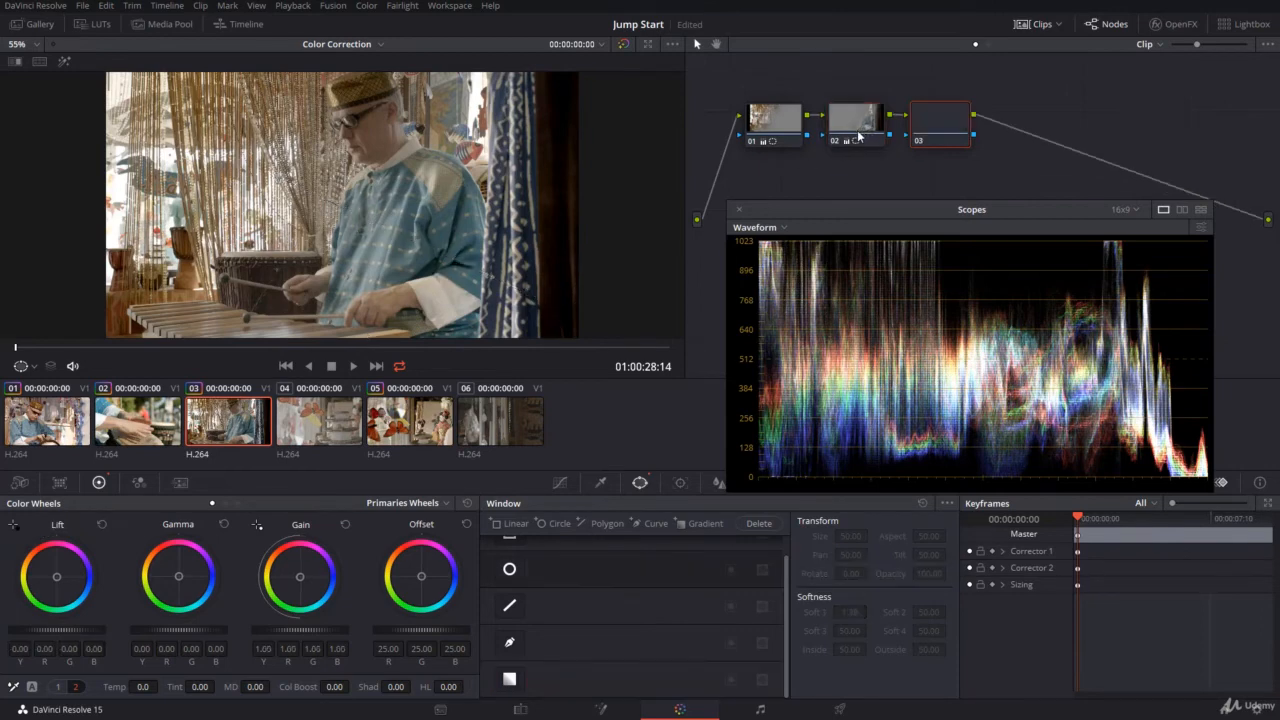
pyautogui.click(75, 688)
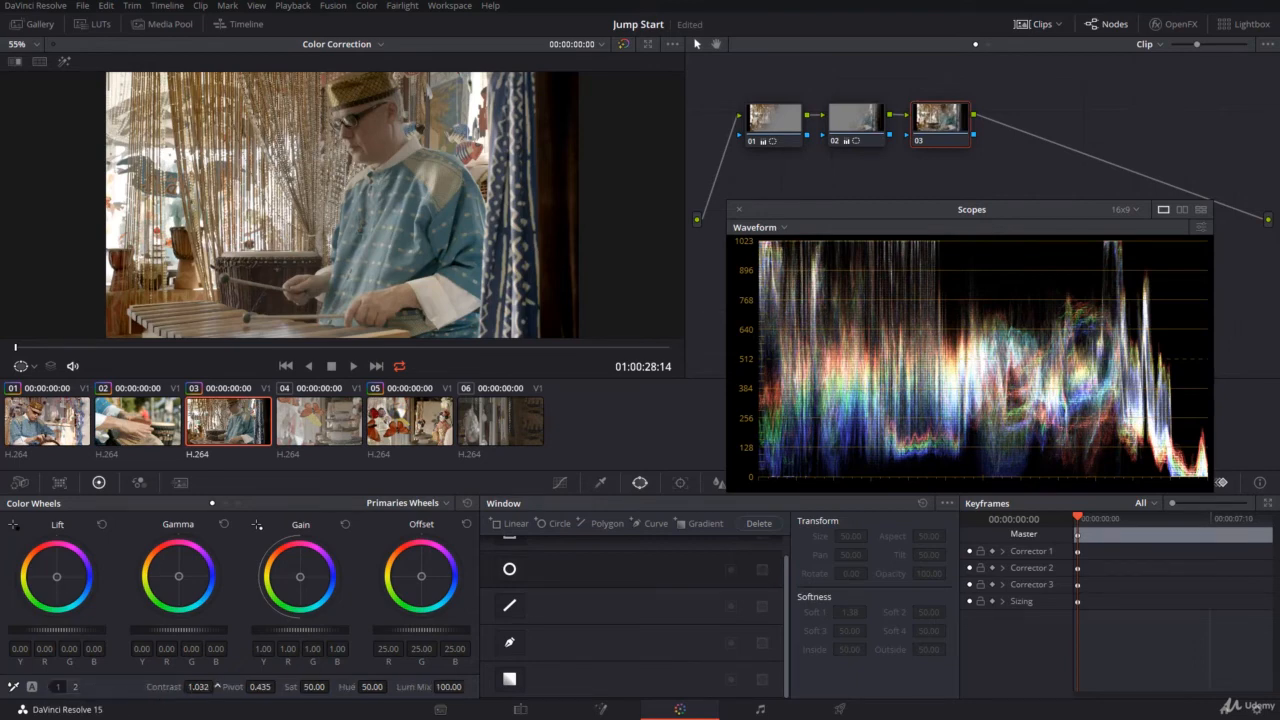
pyautogui.moveTo(200, 687); pyautogui.dragTo(246, 687)
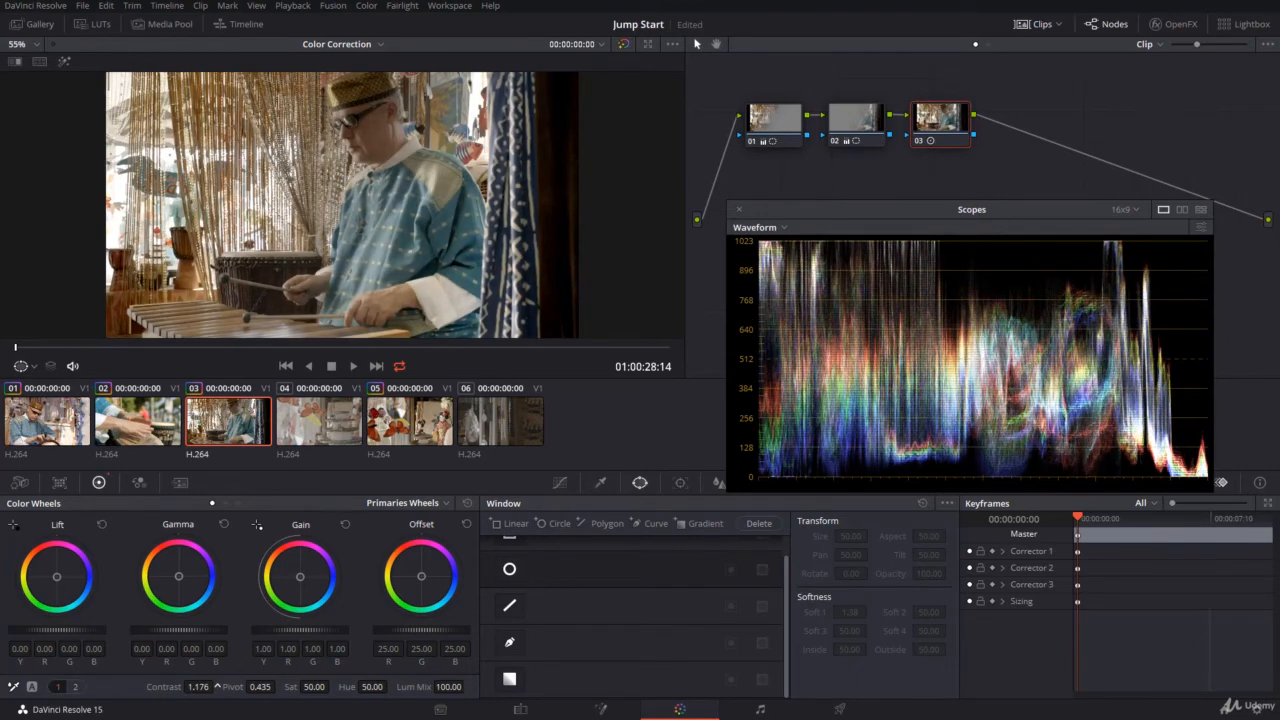
pyautogui.moveTo(333, 686); pyautogui.dragTo(333, 686)
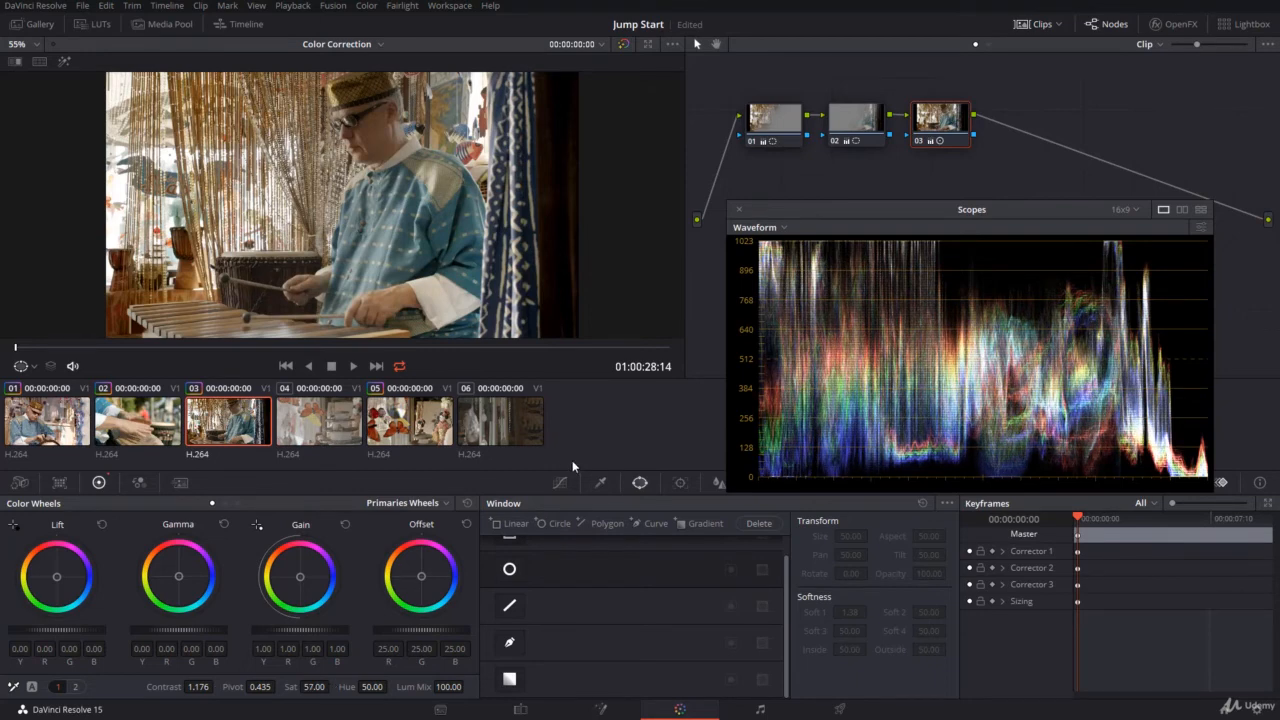